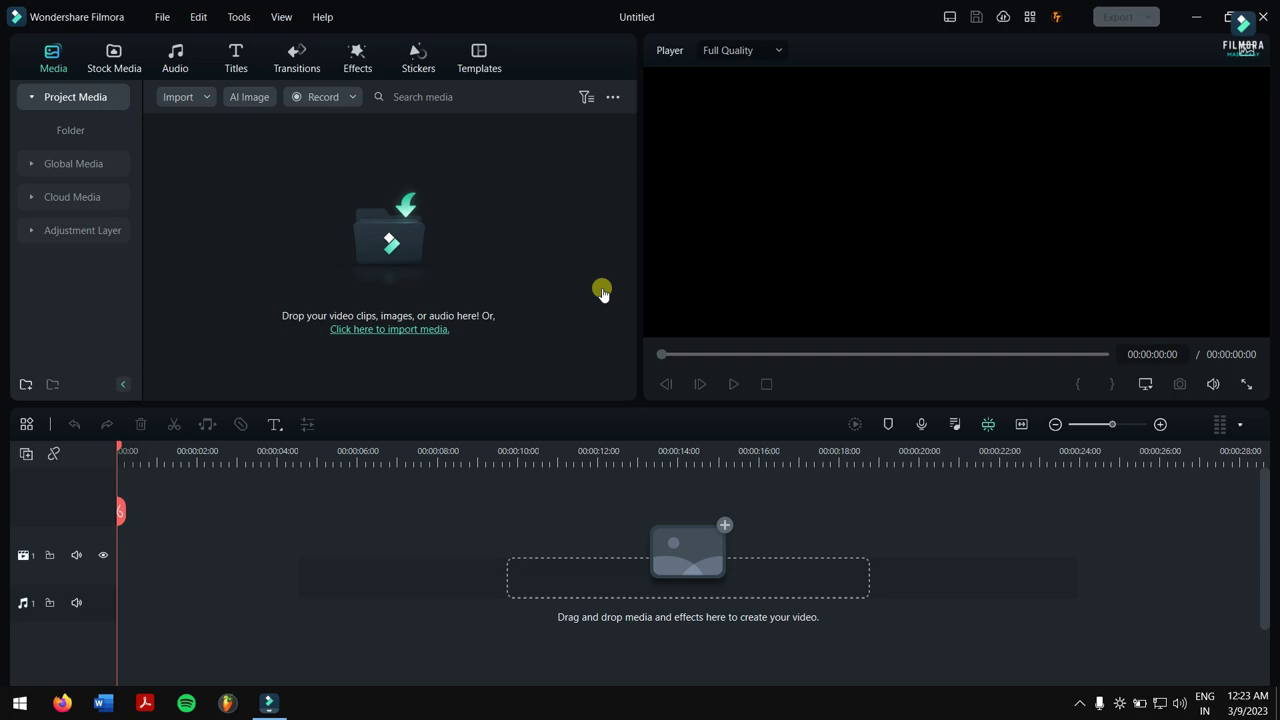
# Step: Open the import file browser at Downloads > Video from the empty Media panel
pyautogui.click(446, 237)
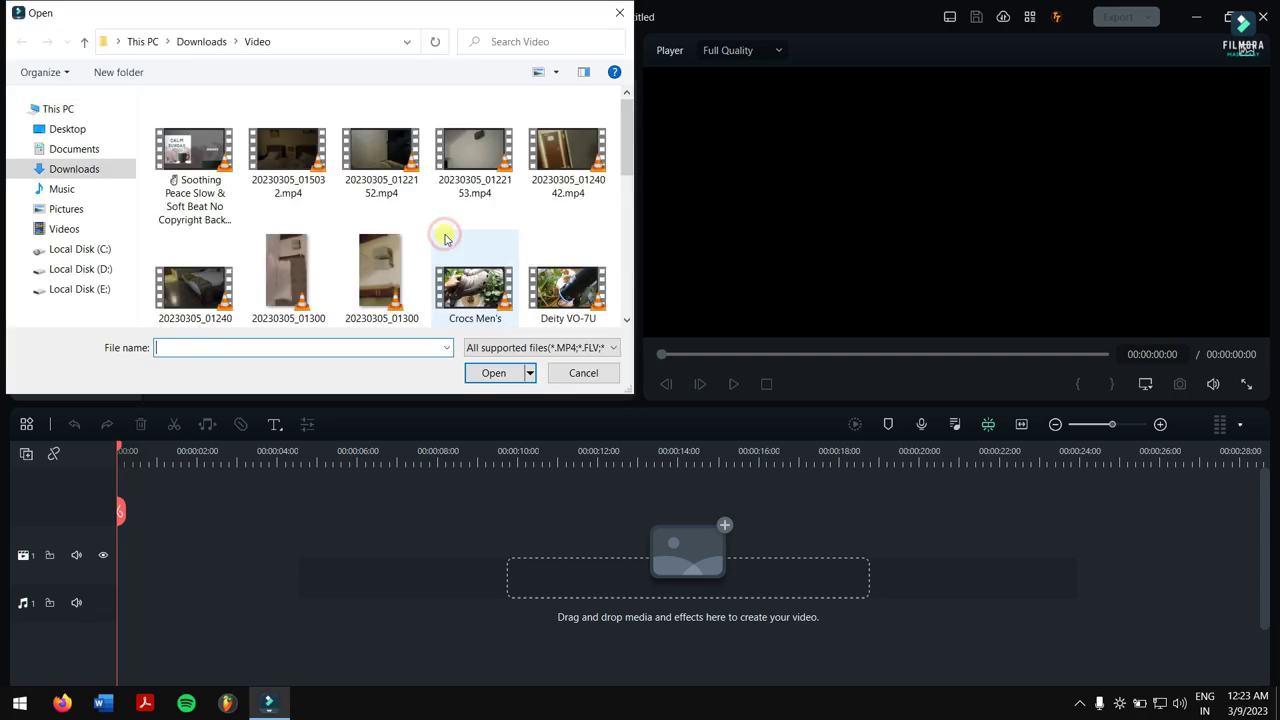
# Step: Import the GTA 5 video and place it on the timeline
pyautogui.scroll(-3, 438, 242)
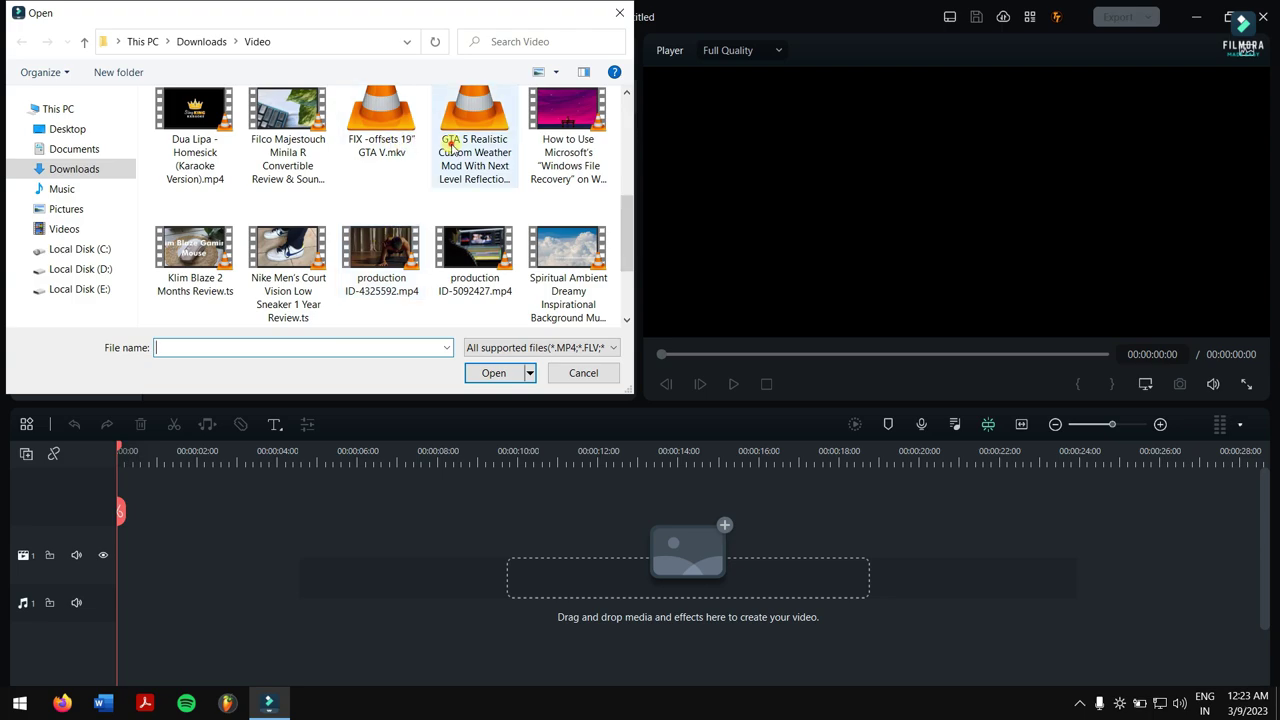
pyautogui.click(448, 145)
pyautogui.click(485, 373)
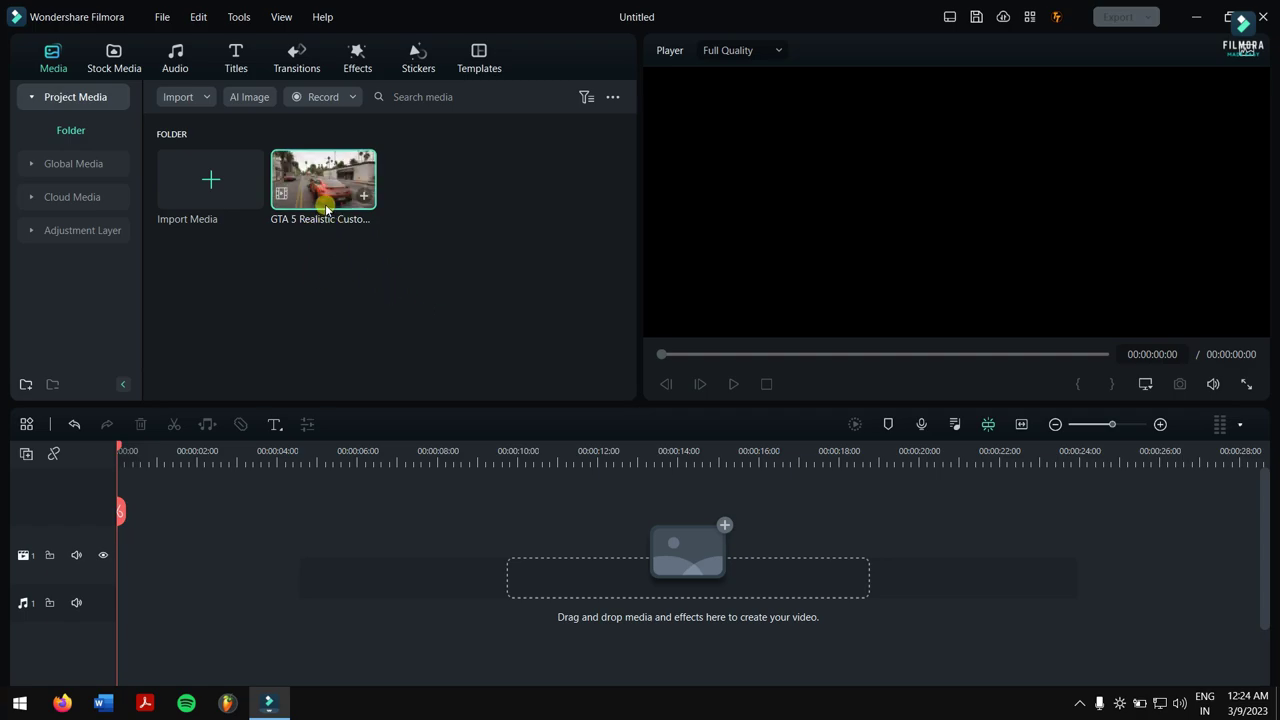
pyautogui.moveTo(324, 196); pyautogui.dragTo(118, 578)
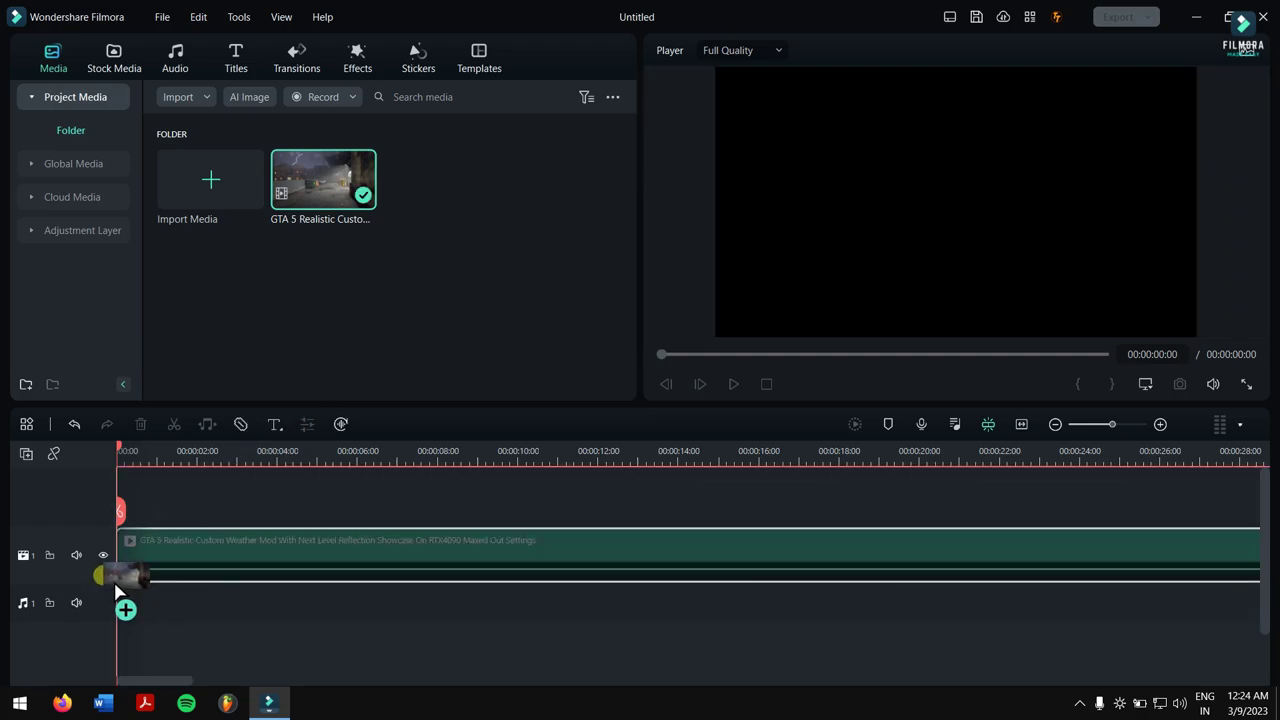
# Step: Mute the clip's audio and cut away its opening few seconds
pyautogui.click(241, 458)
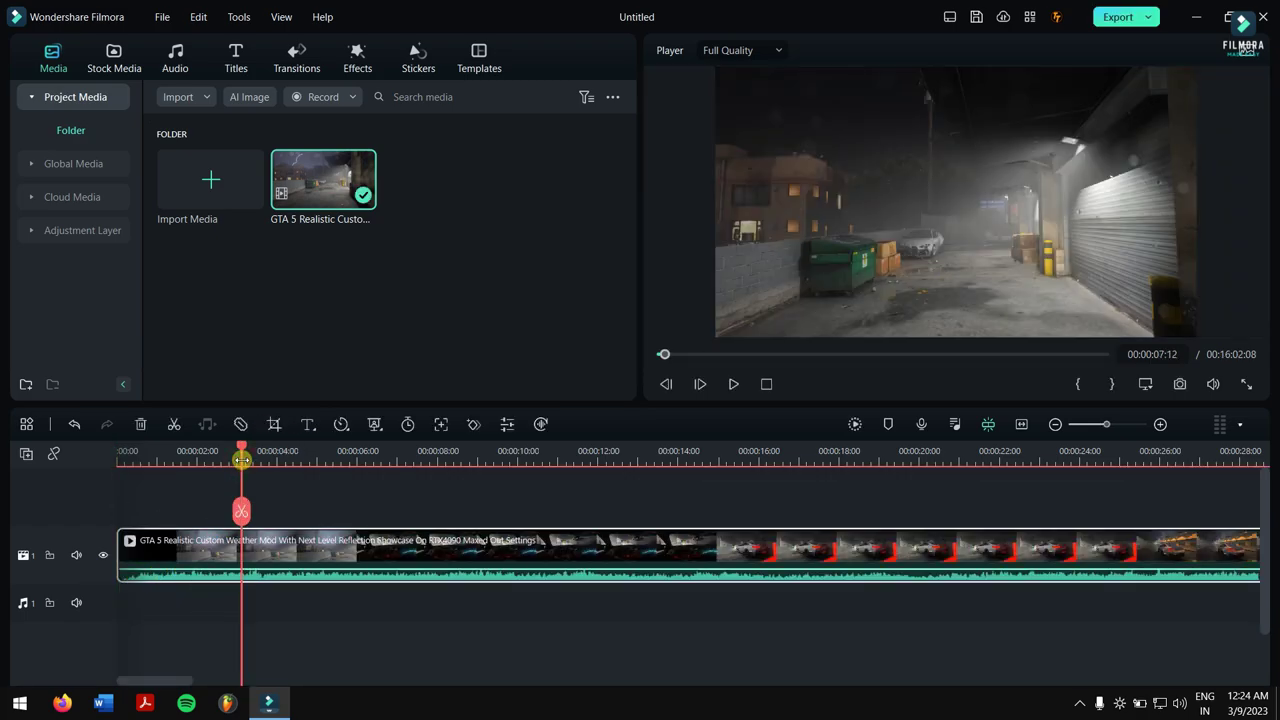
pyautogui.moveTo(466, 571); pyautogui.dragTo(449, 629)
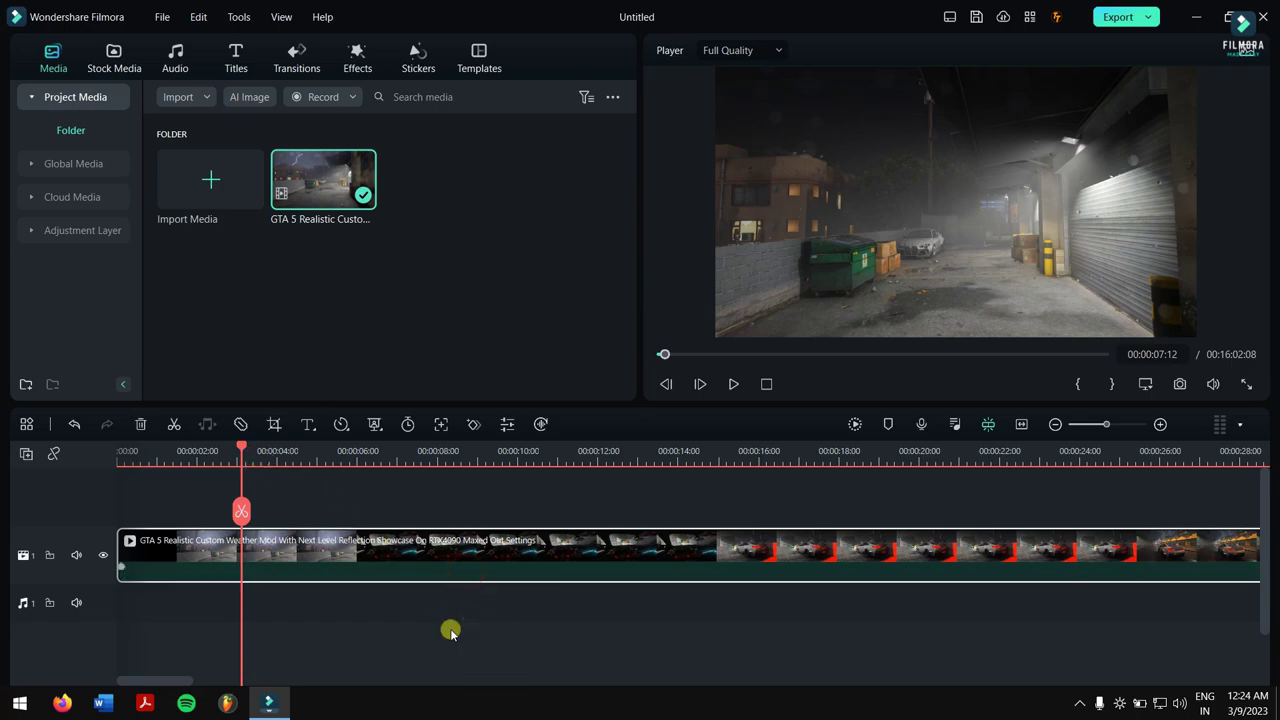
pyautogui.click(241, 508)
pyautogui.click(210, 543)
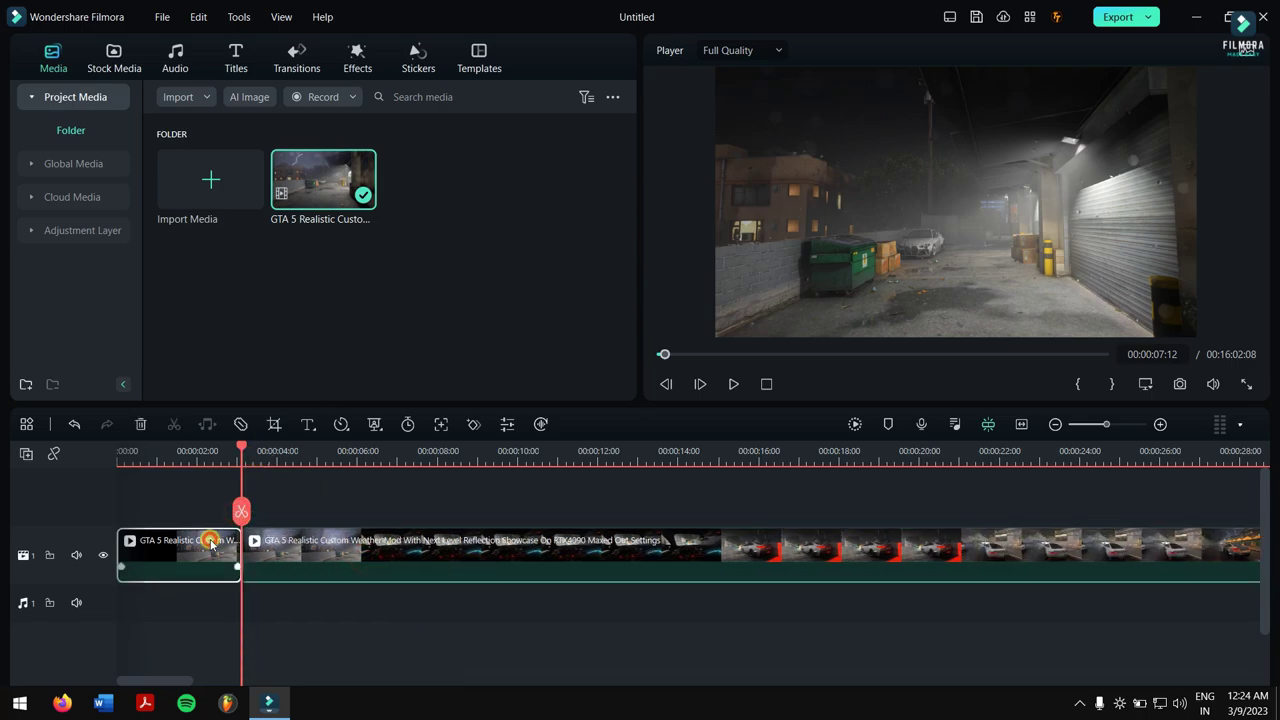
pyautogui.press('Delete')
# Step: Cut off everything after about 17 seconds and move the clip to the timeline start
pyautogui.click(821, 459)
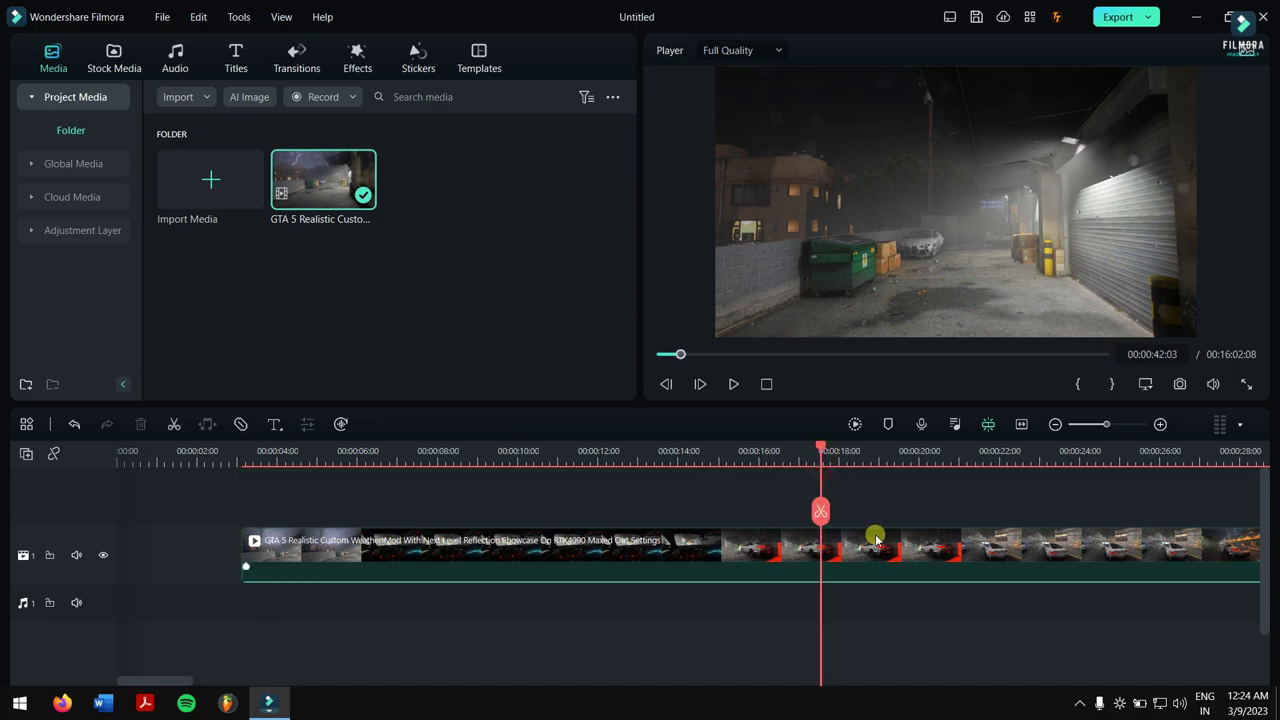
pyautogui.click(818, 514)
pyautogui.click(889, 551)
pyautogui.press('Delete')
pyautogui.moveTo(678, 551); pyautogui.dragTo(370, 566)
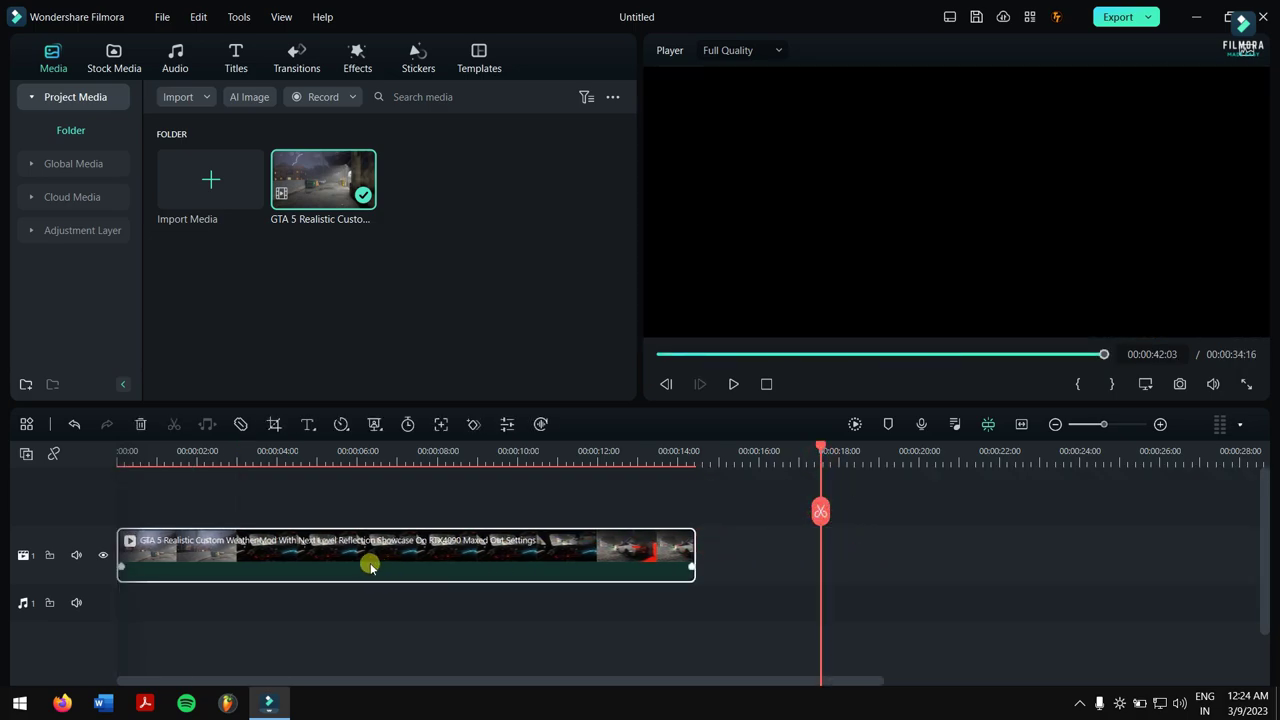
pyautogui.click(365, 551)
pyautogui.rightClick(365, 550)
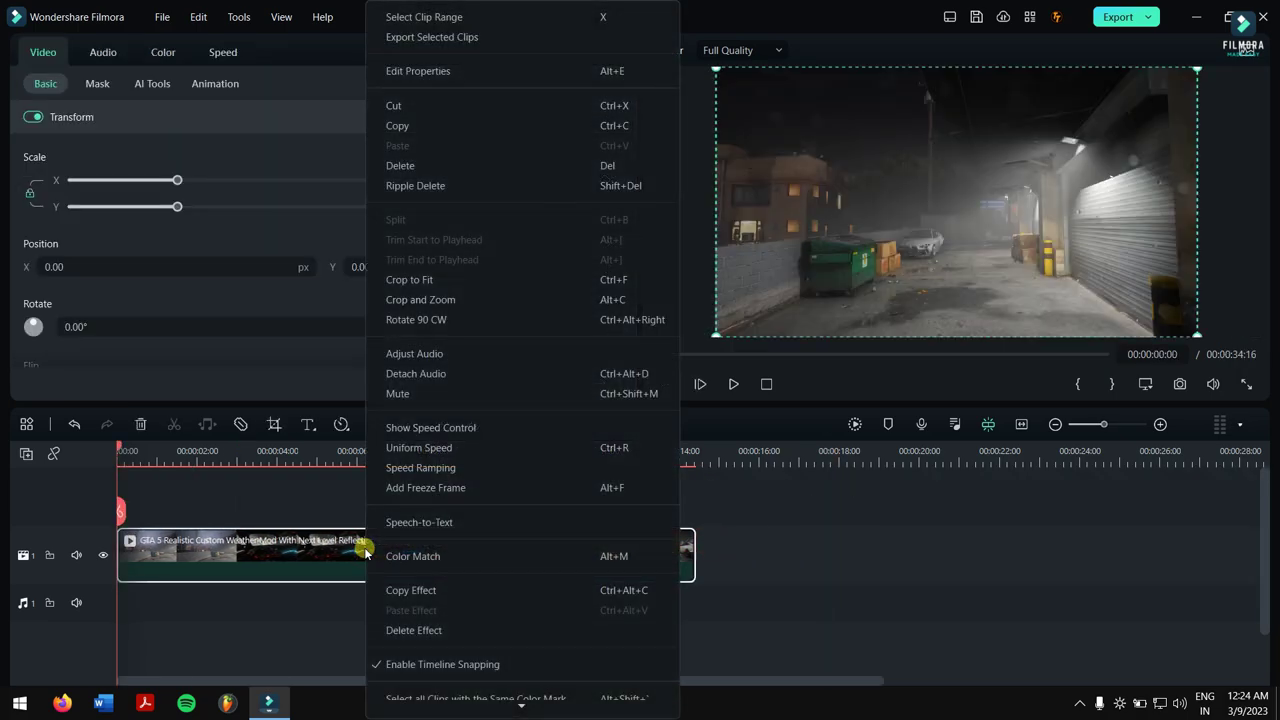
pyautogui.click(522, 71)
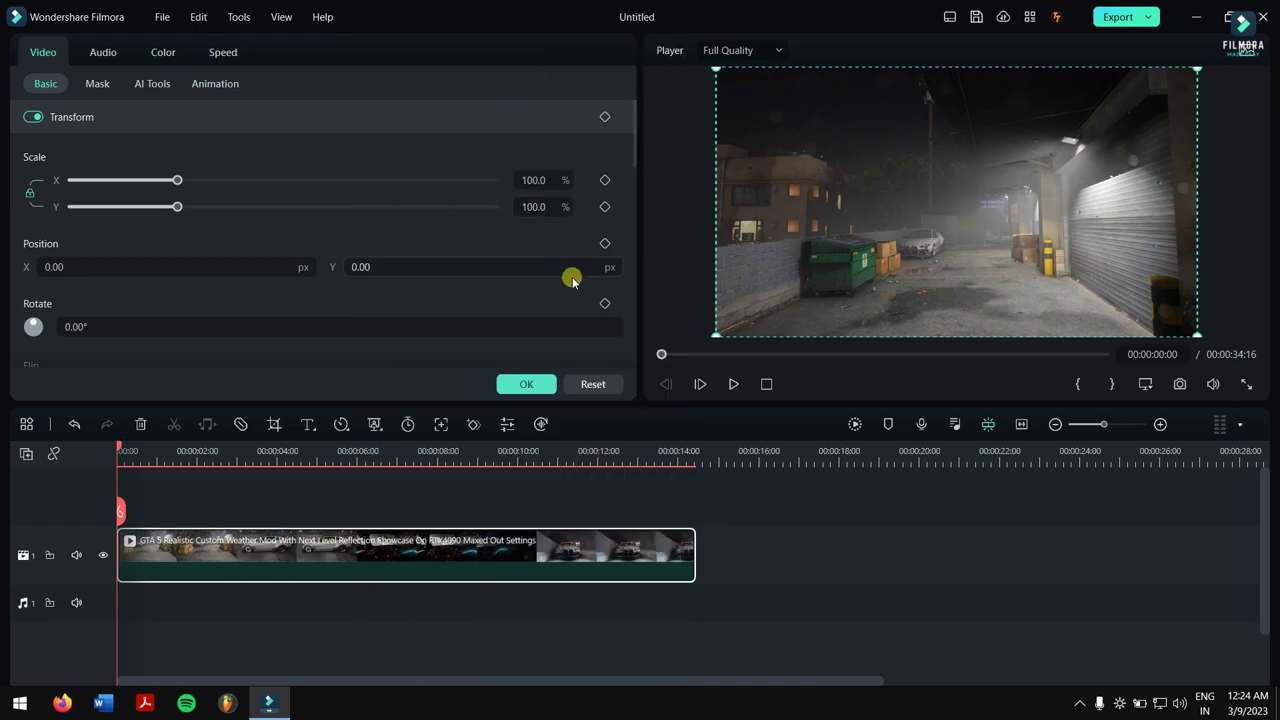
pyautogui.click(538, 384)
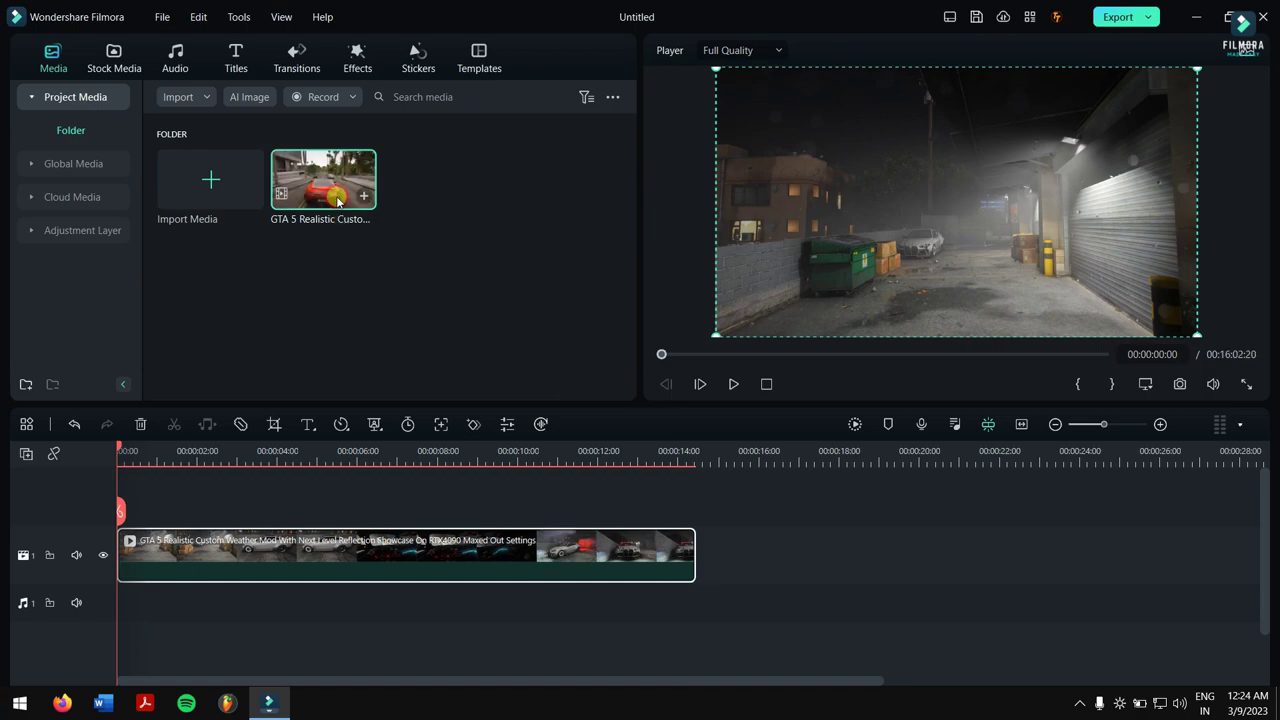
pyautogui.rightClick(338, 200)
pyautogui.click(733, 386)
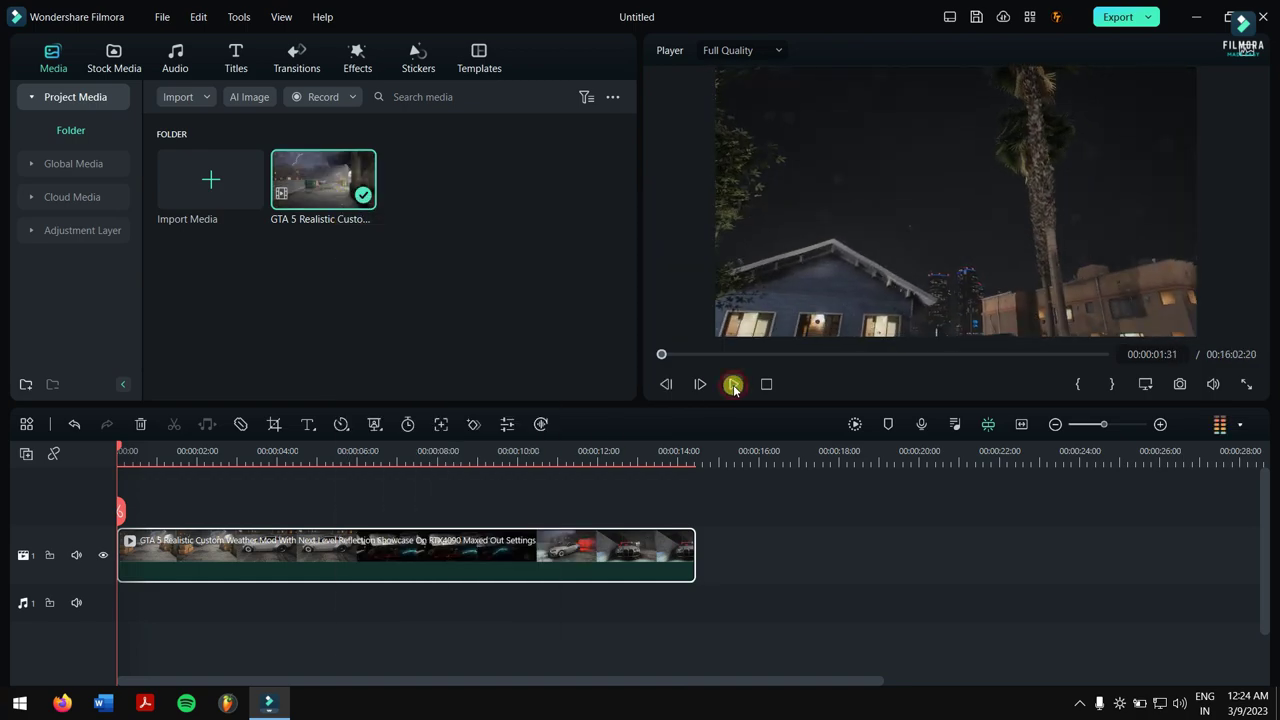
pyautogui.click(733, 386)
pyautogui.rightClick(323, 196)
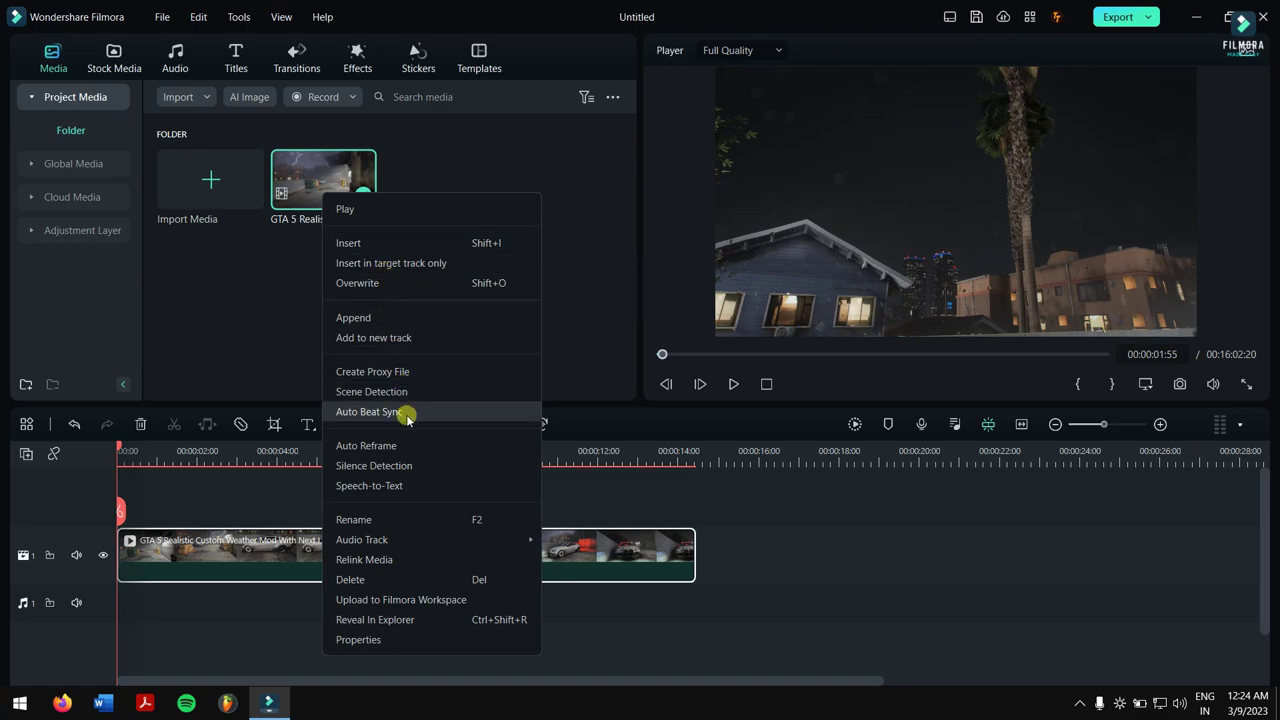
pyautogui.click(425, 640)
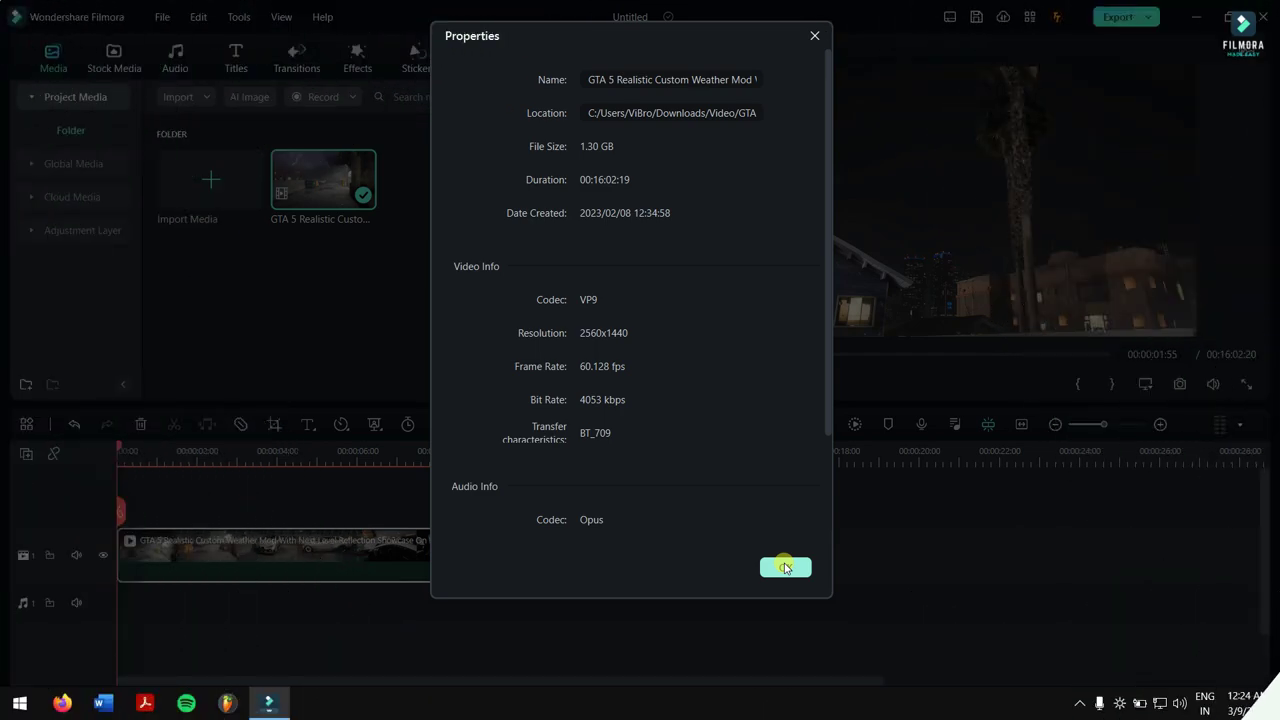
pyautogui.click(785, 567)
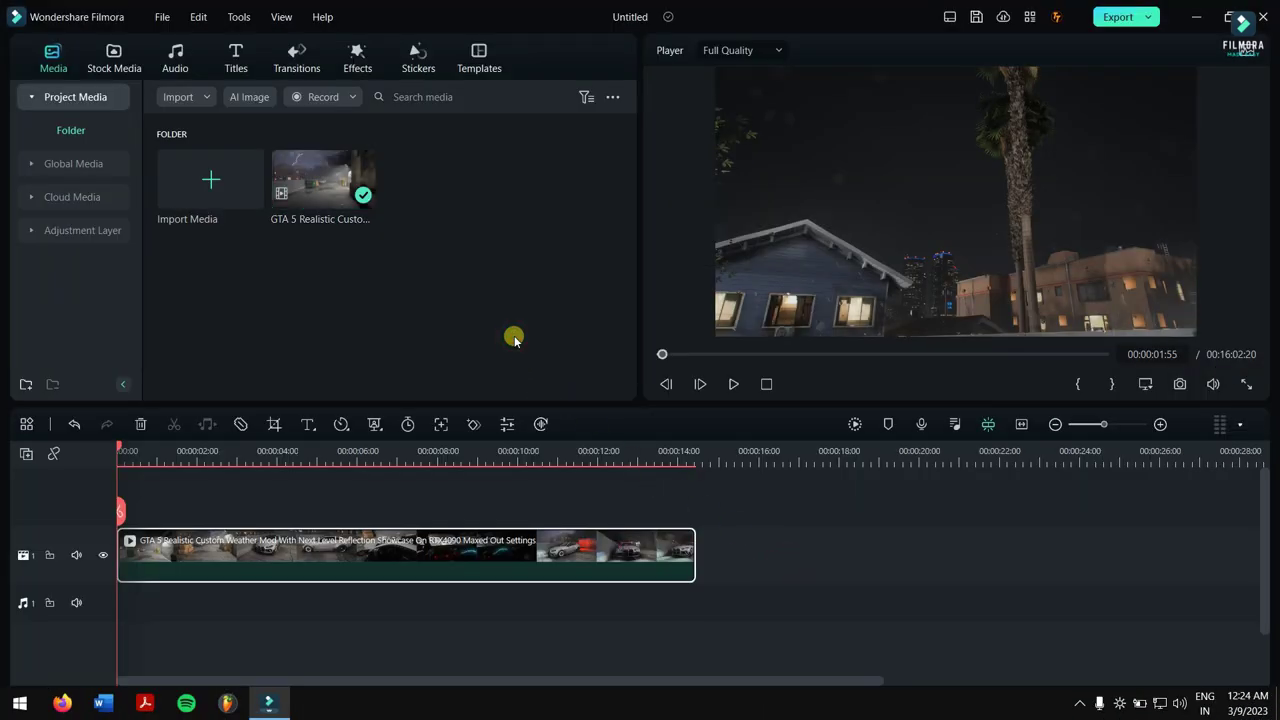
pyautogui.click(470, 454)
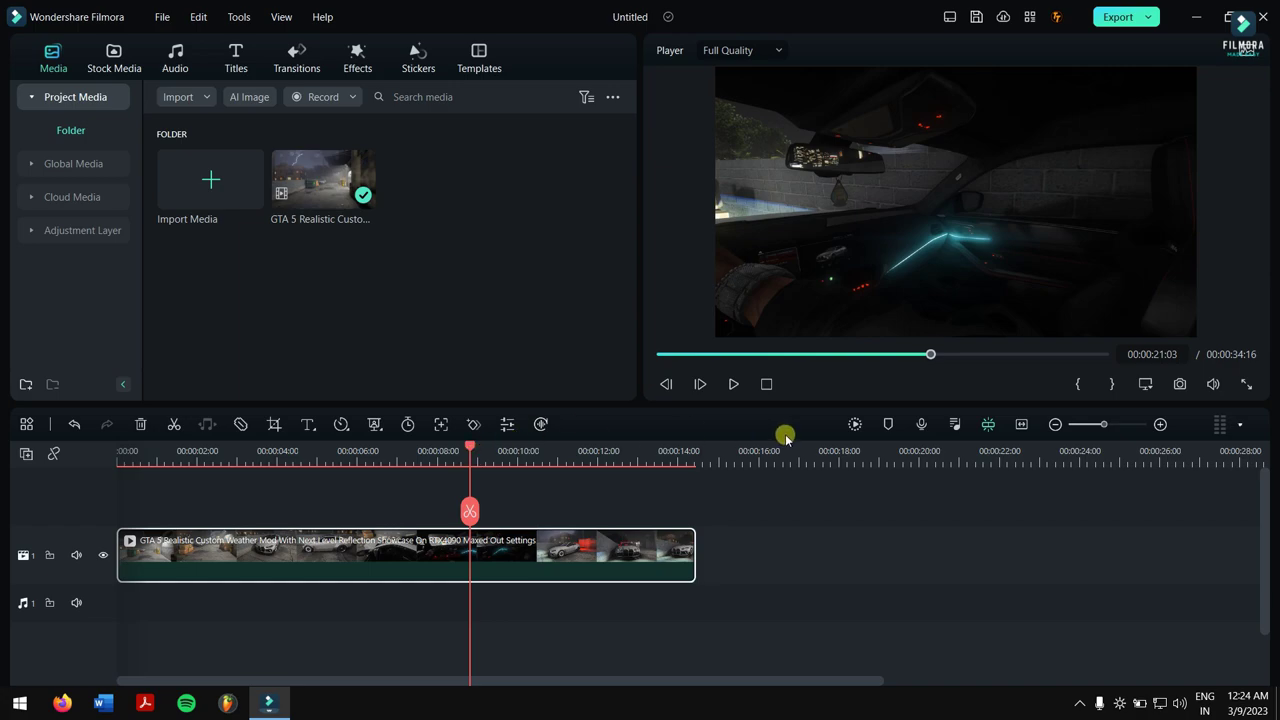
pyautogui.click(734, 384)
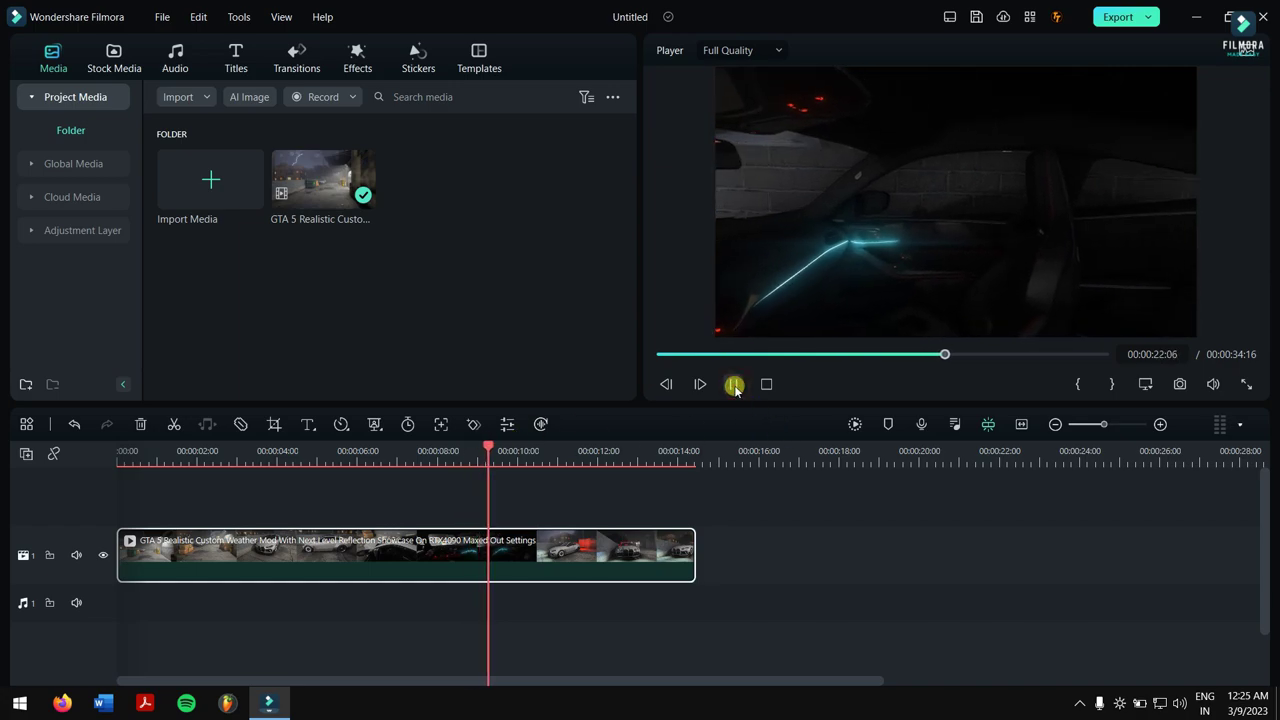
pyautogui.click(734, 384)
pyautogui.click(268, 445)
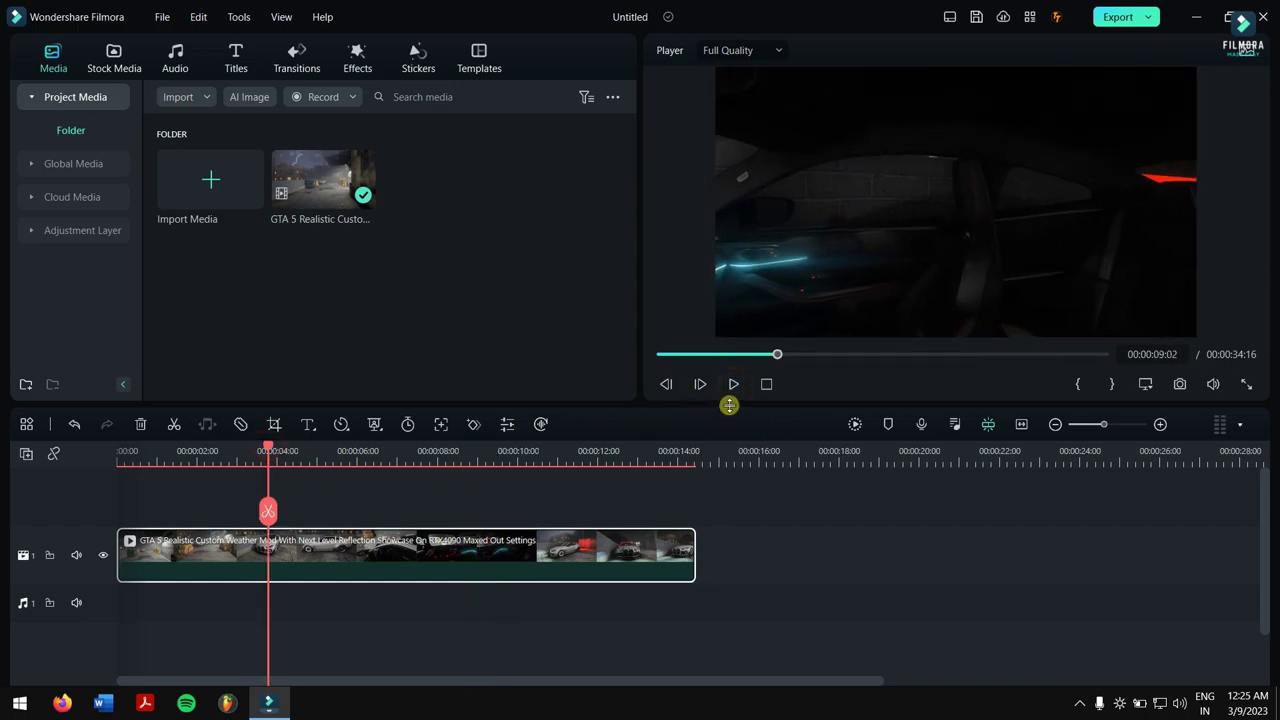
pyautogui.click(729, 384)
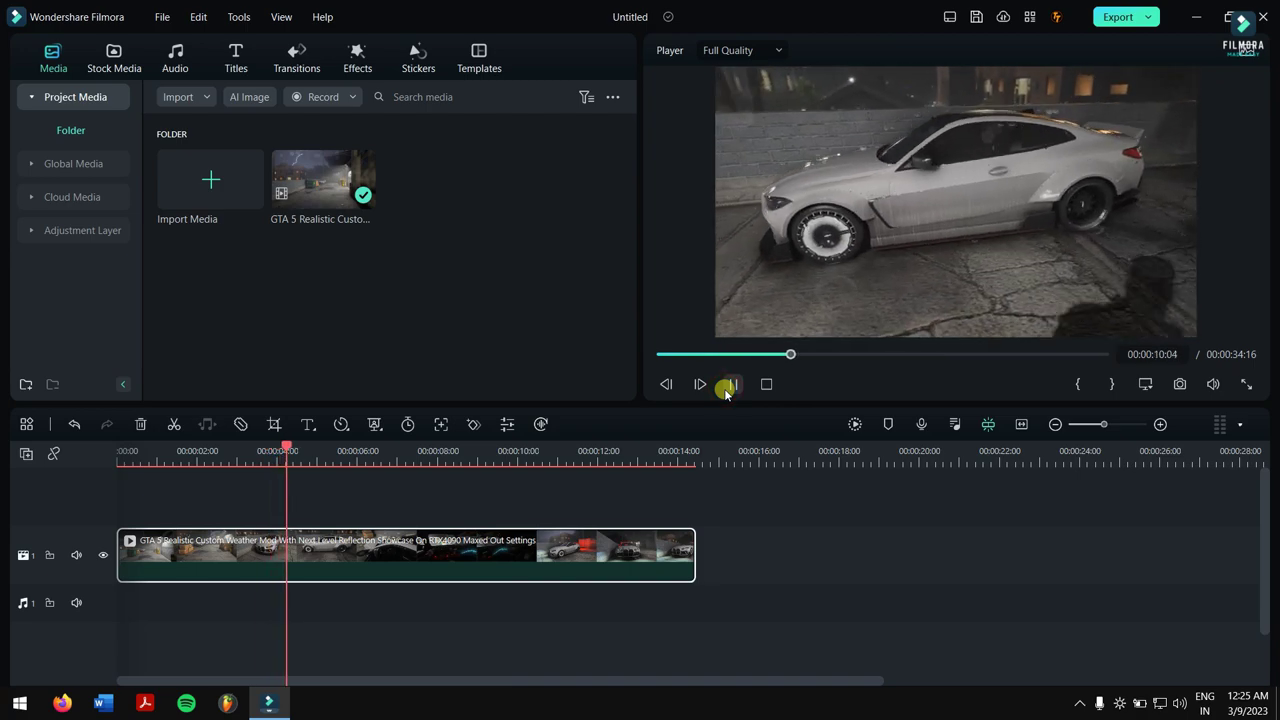
pyautogui.click(729, 386)
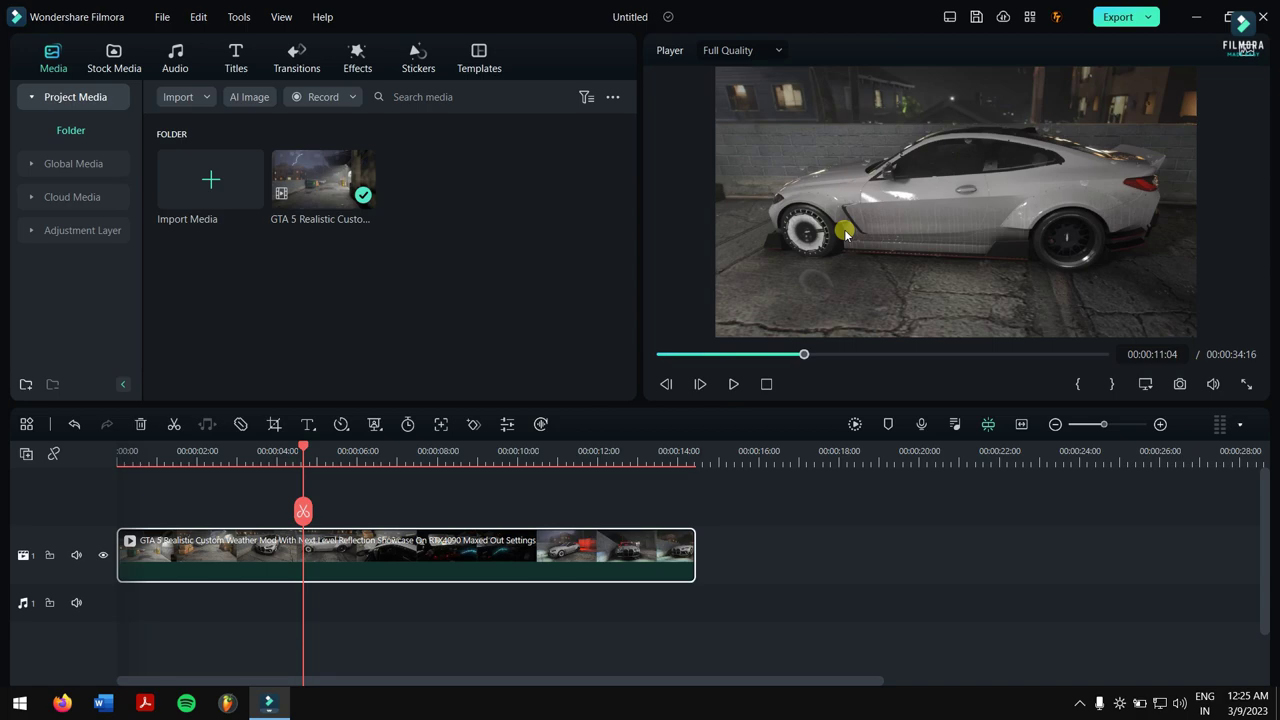
# Step: In Preferences > Performance, keep rendering acceleration and hardware video decoding enabled
pyautogui.click(166, 18)
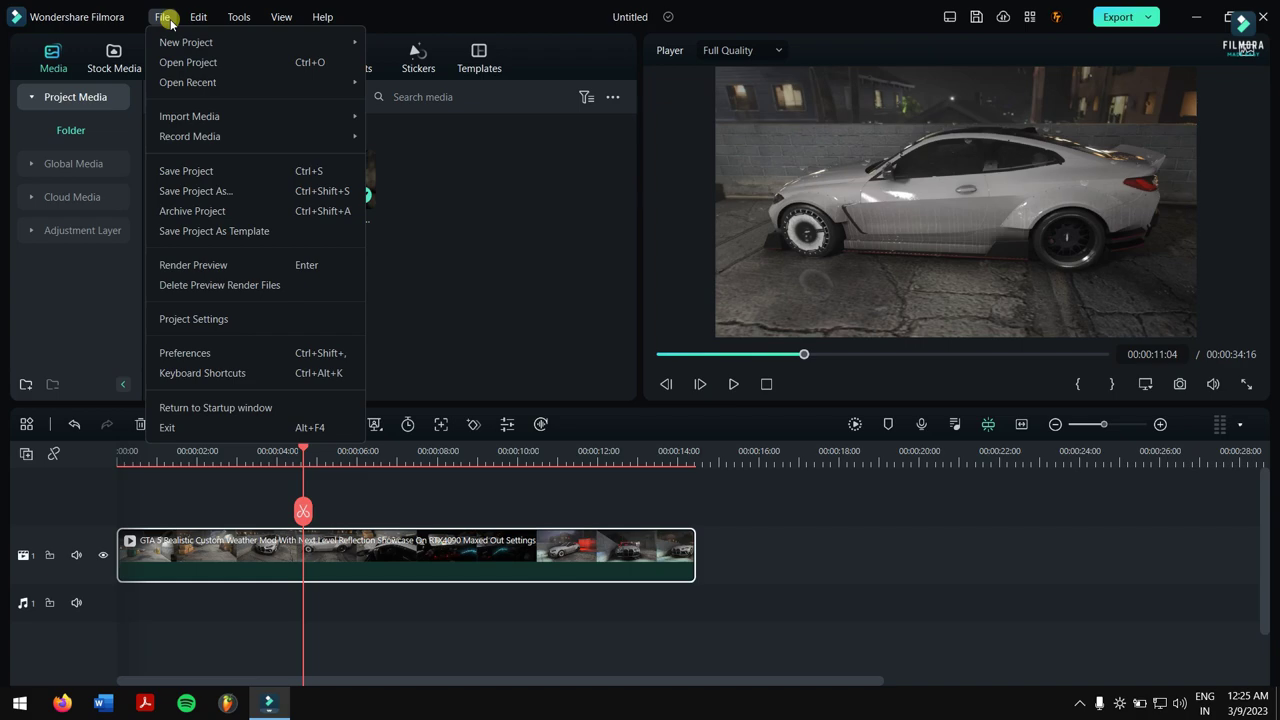
pyautogui.click(277, 351)
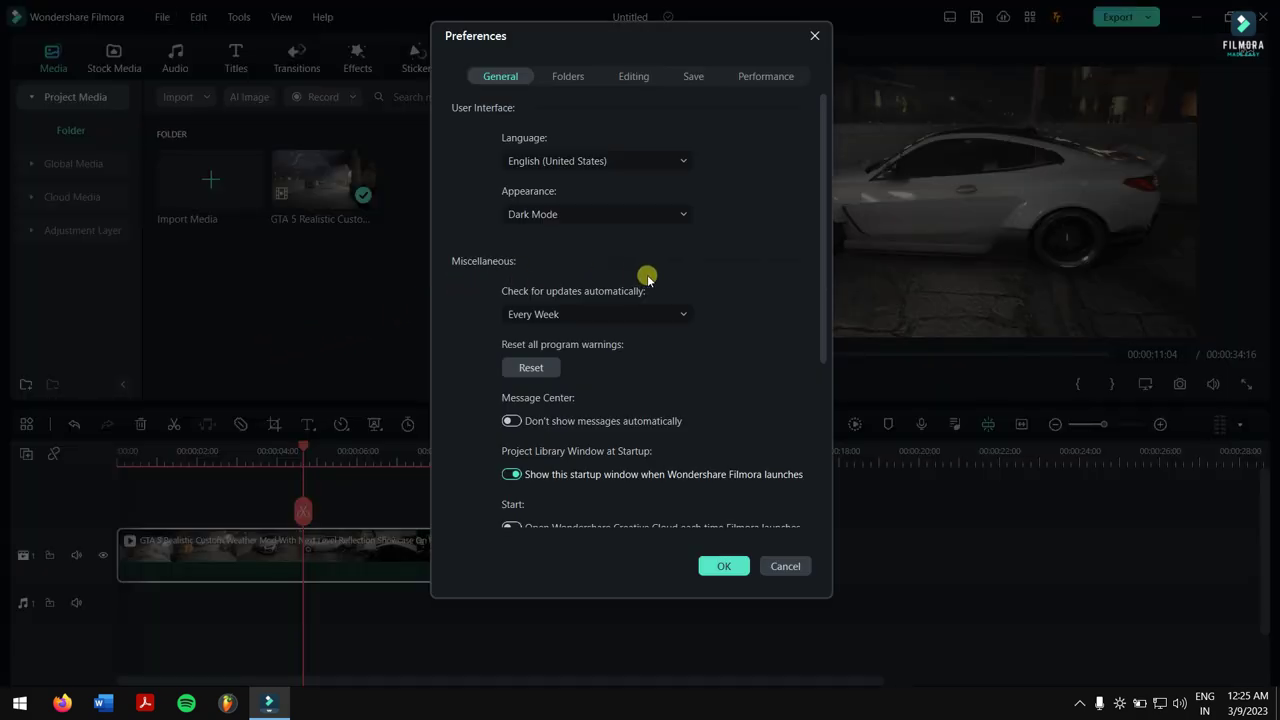
pyautogui.click(778, 83)
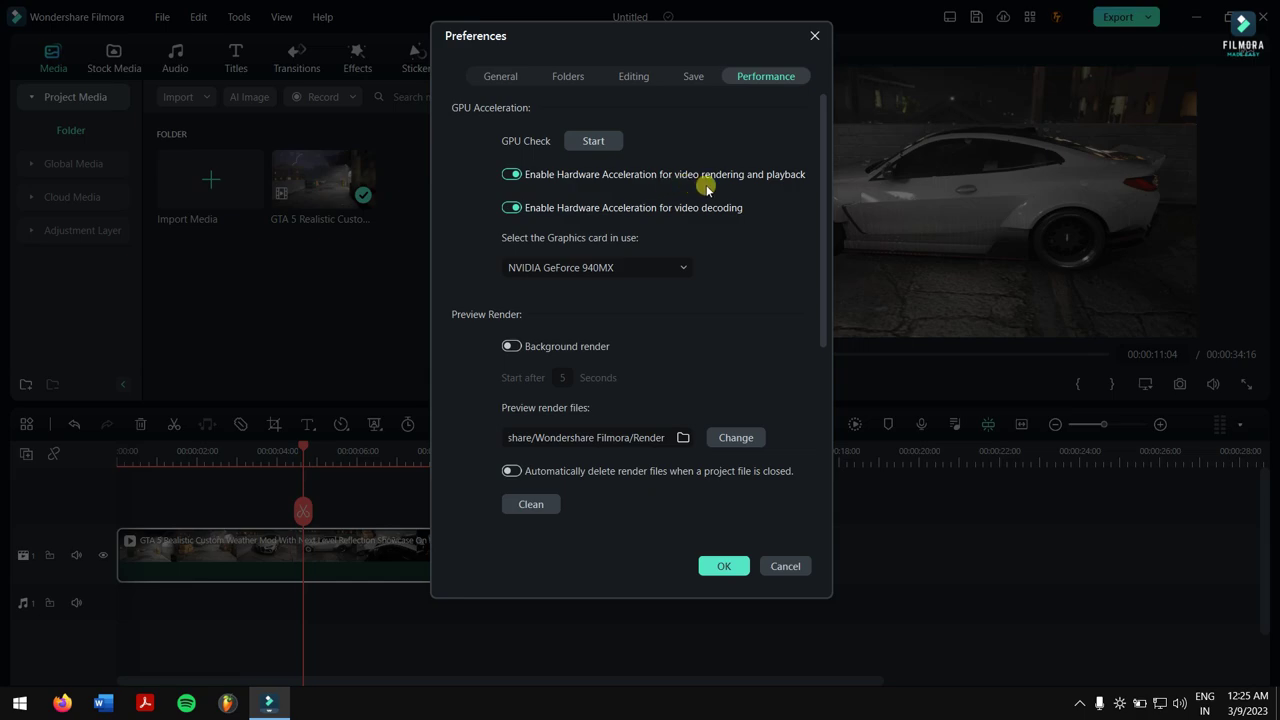
pyautogui.click(511, 174)
pyautogui.click(511, 174)
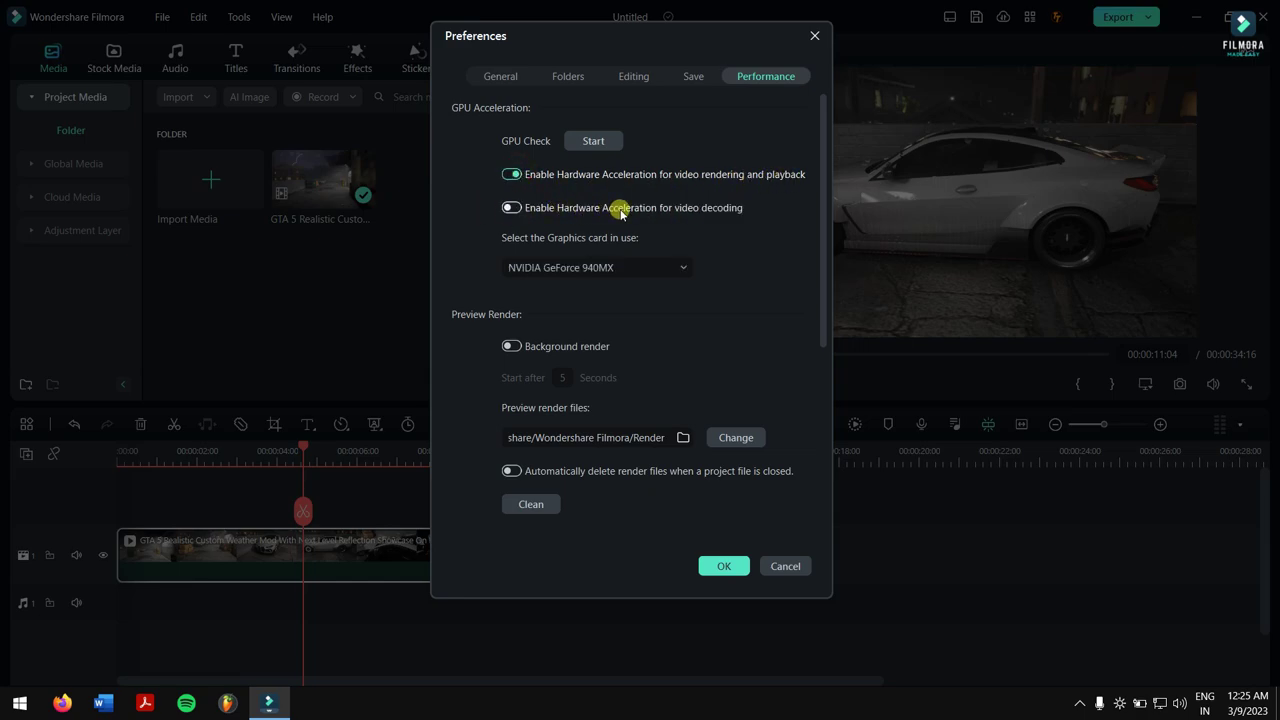
pyautogui.click(510, 208)
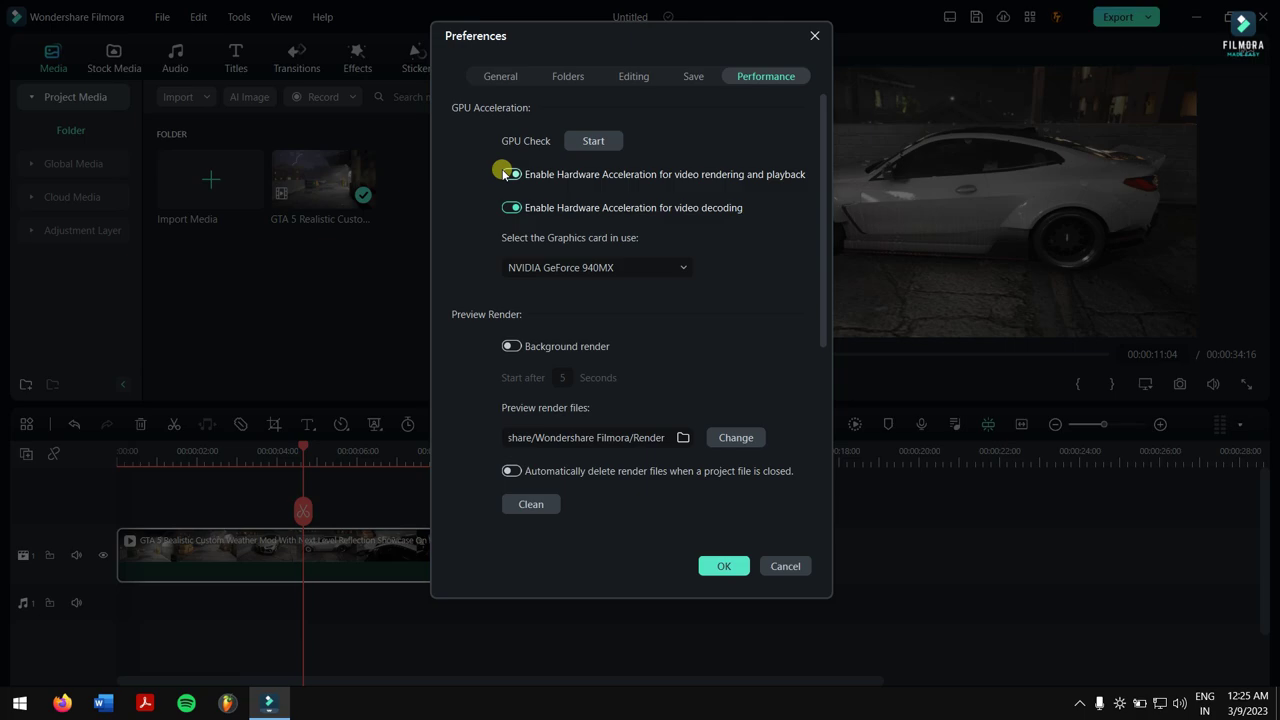
# Step: Keep NVIDIA GeForce 940MX as the graphics card and cancel the preferences
pyautogui.click(678, 268)
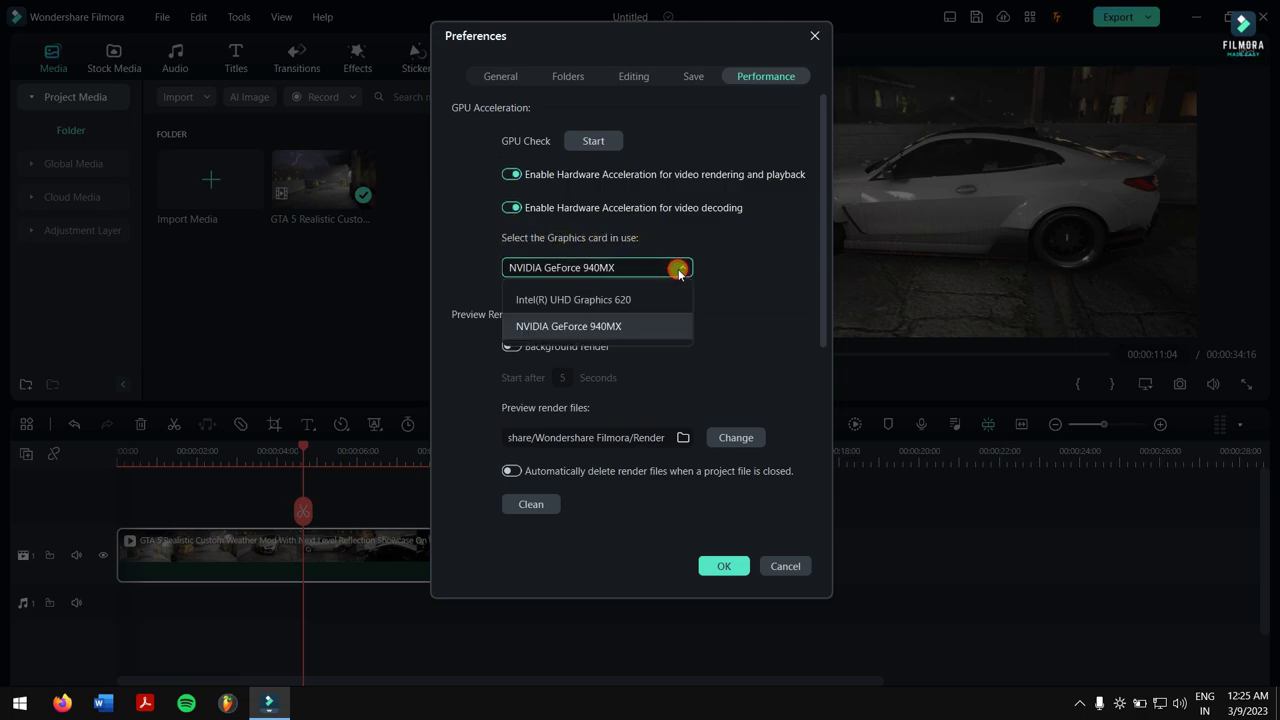
pyautogui.click(645, 330)
pyautogui.click(617, 268)
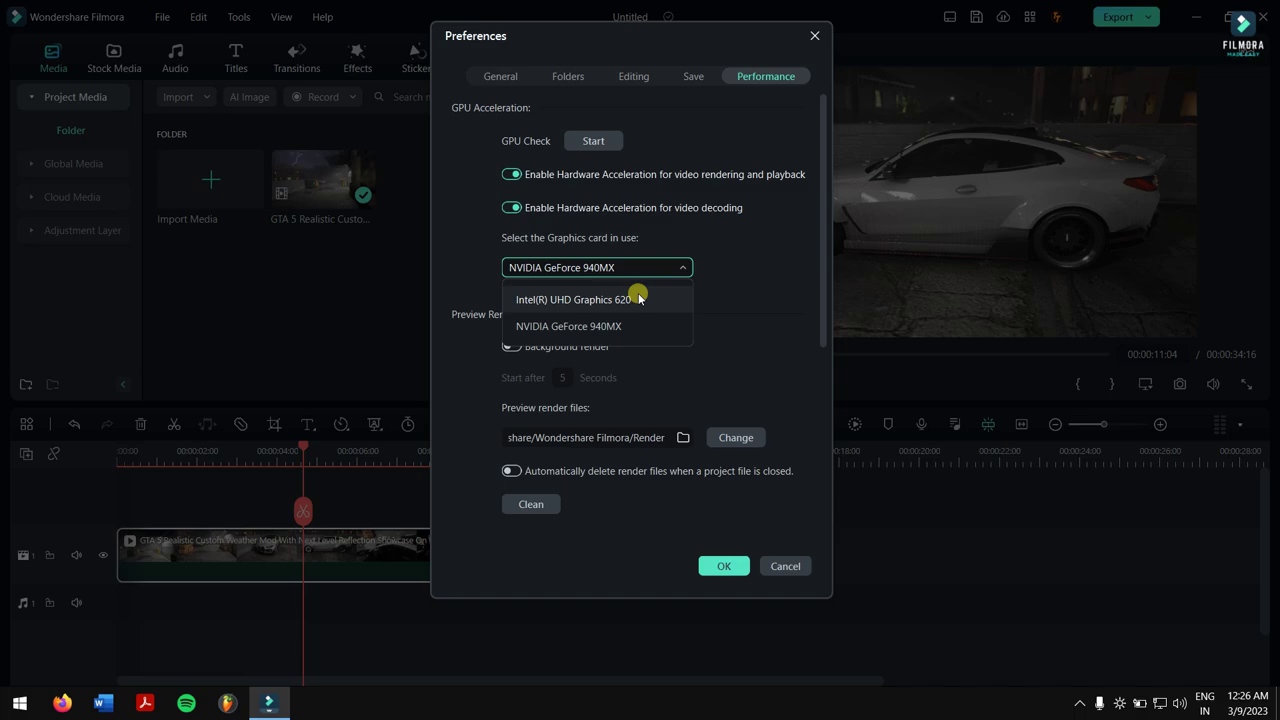
pyautogui.click(741, 276)
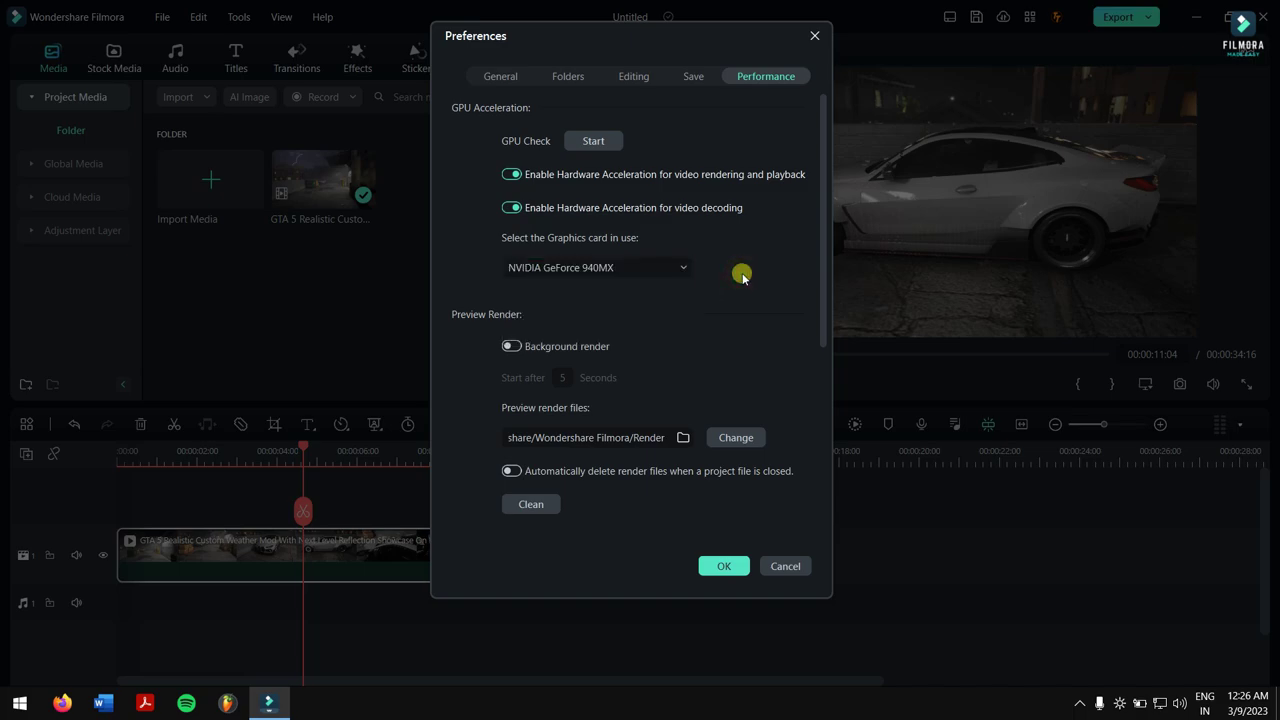
pyautogui.click(677, 265)
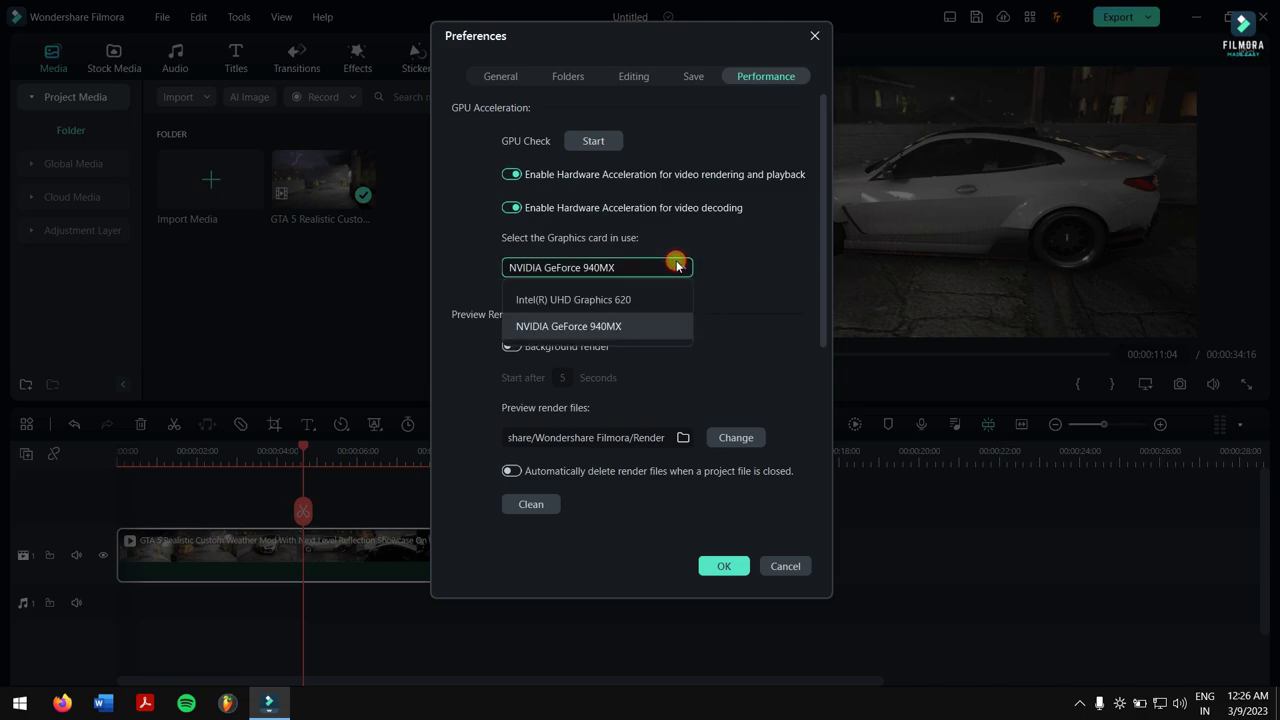
pyautogui.click(778, 266)
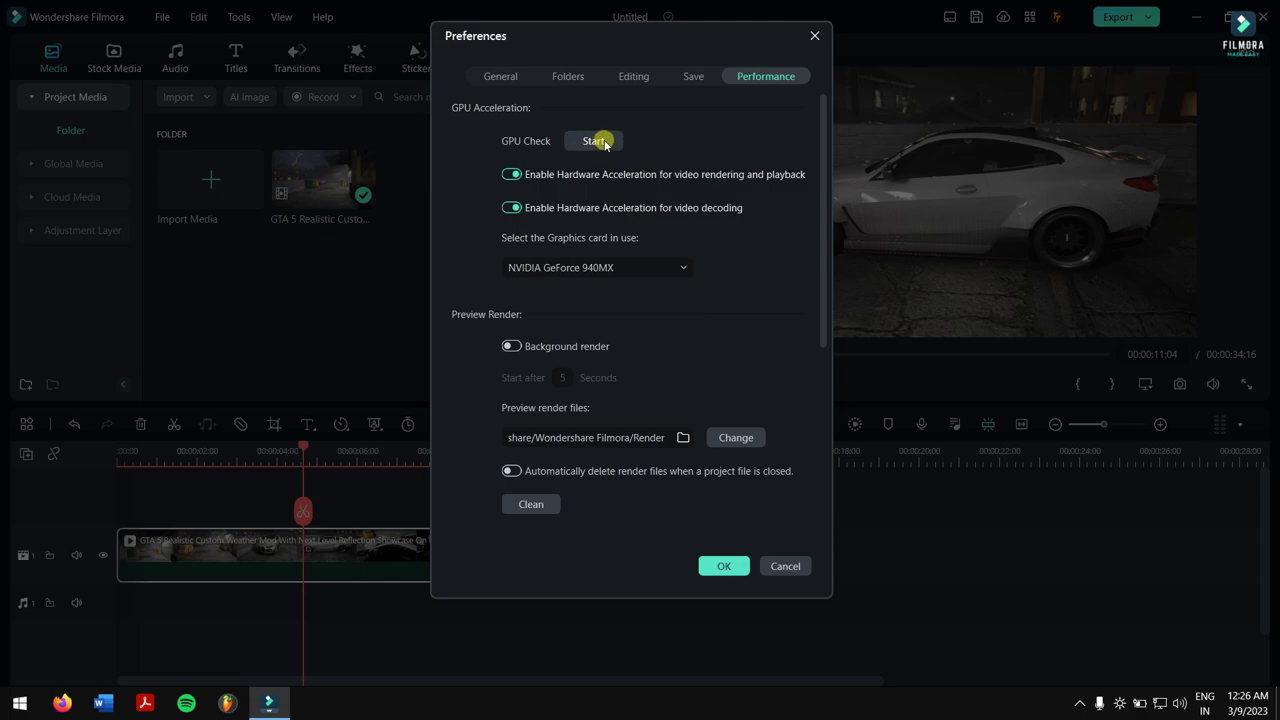
pyautogui.click(654, 267)
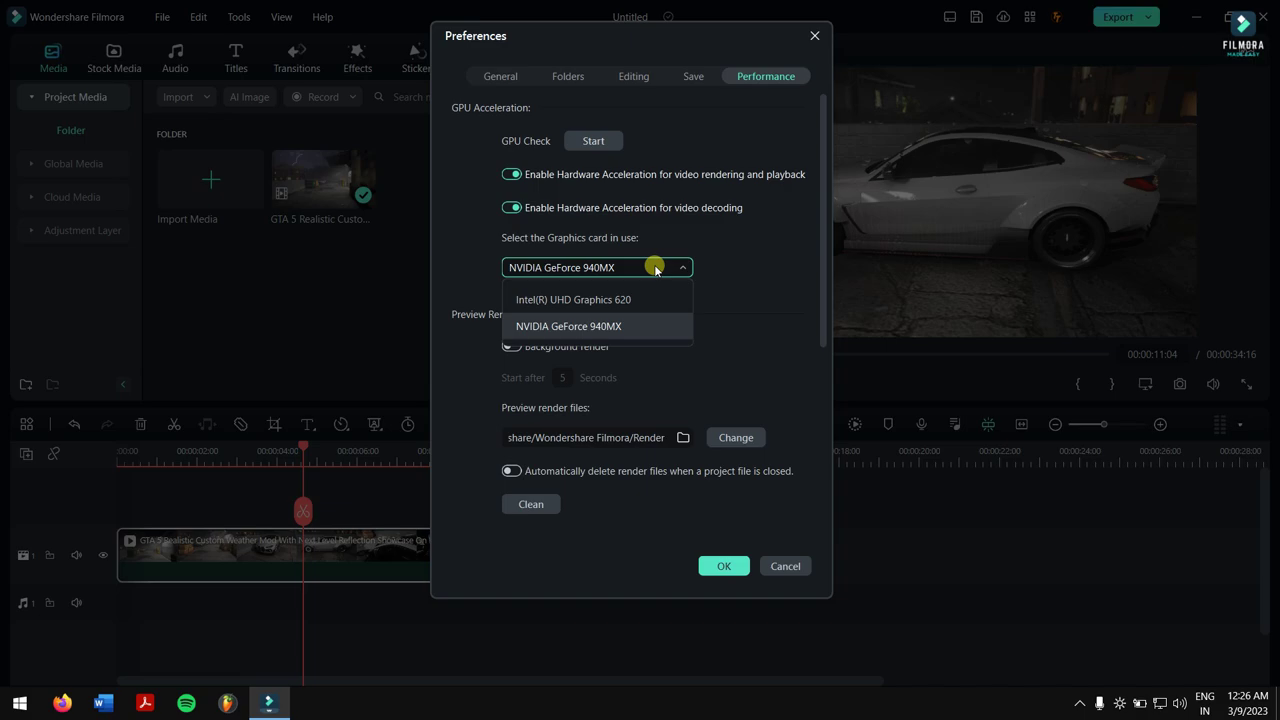
pyautogui.click(736, 300)
pyautogui.click(662, 265)
pyautogui.click(634, 323)
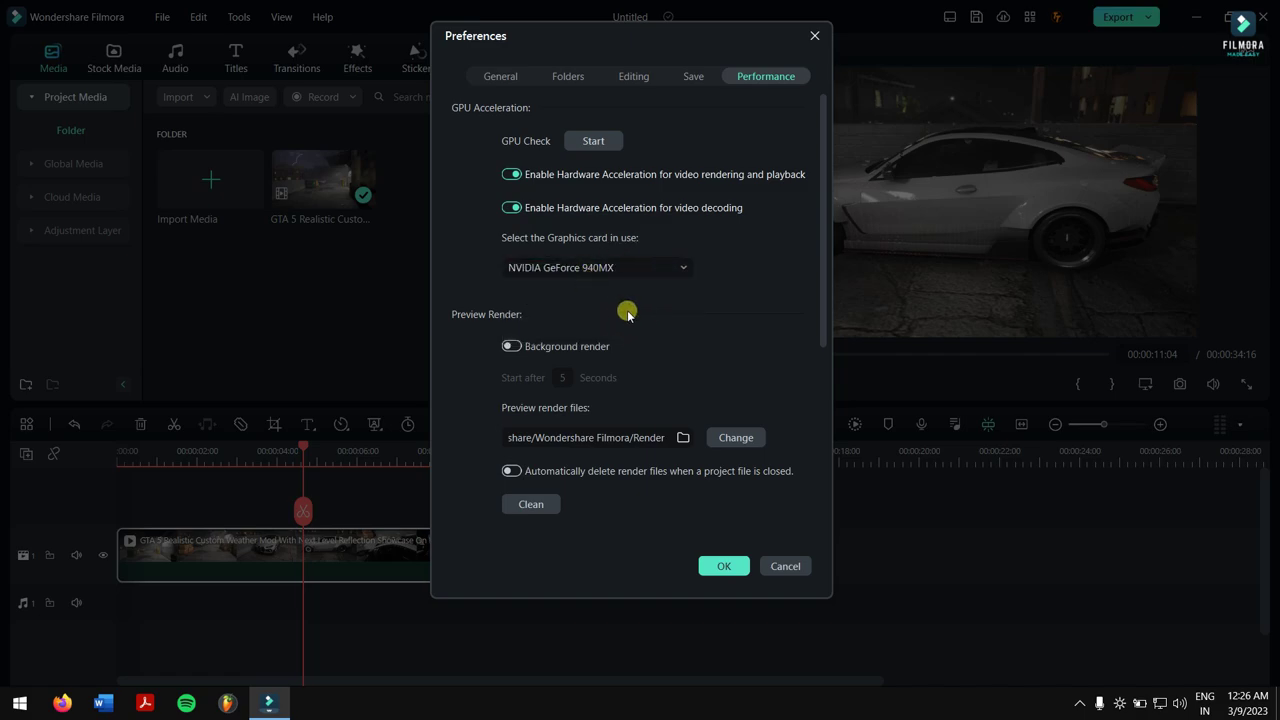
pyautogui.click(779, 566)
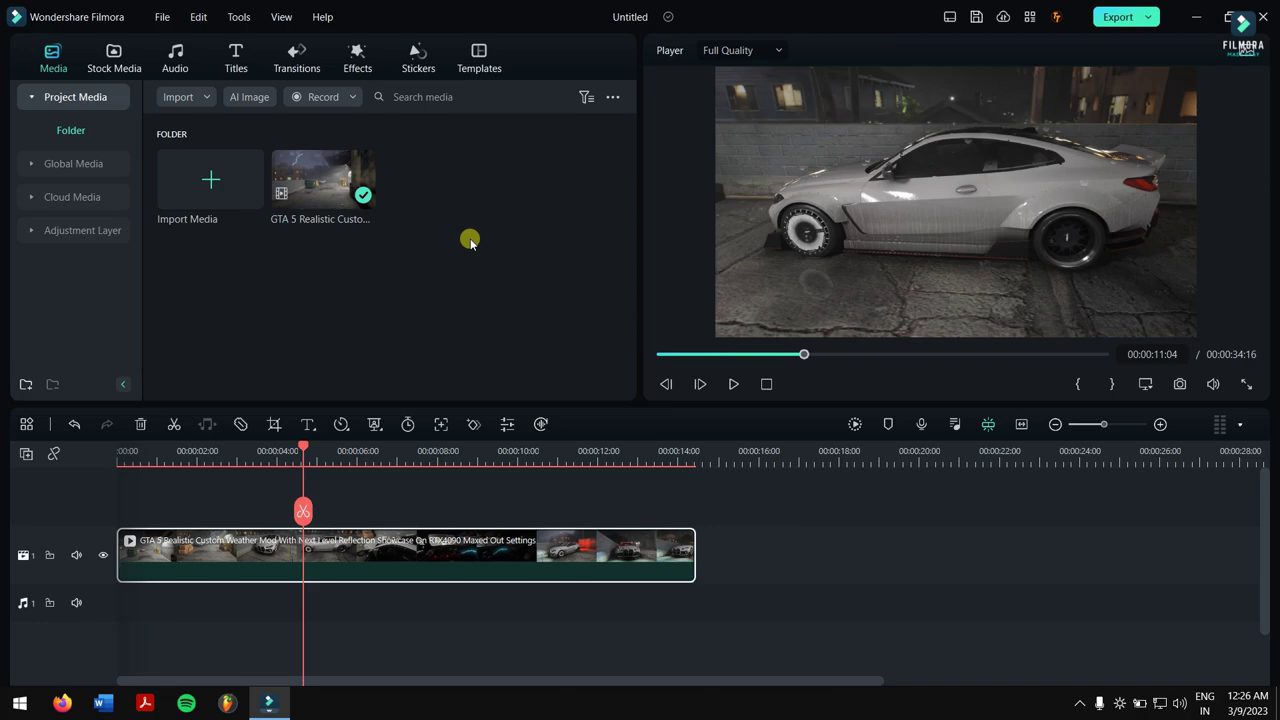
pyautogui.click(322, 16)
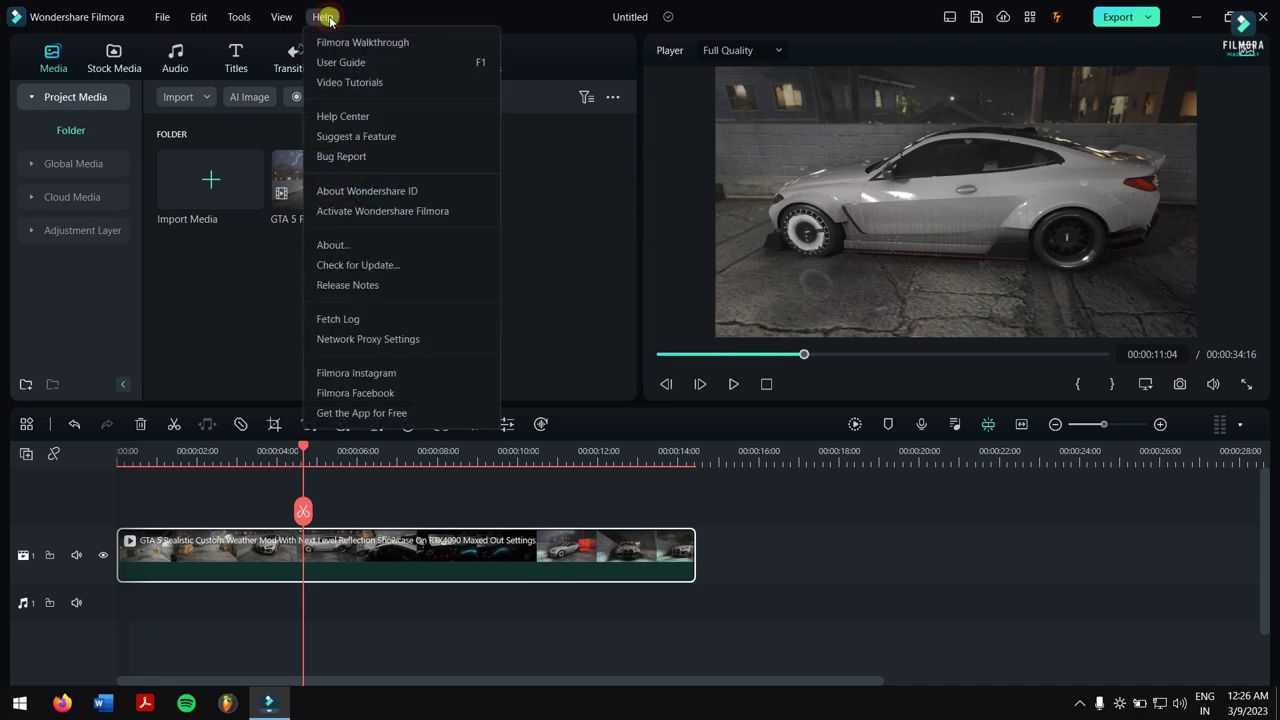
pyautogui.click(556, 181)
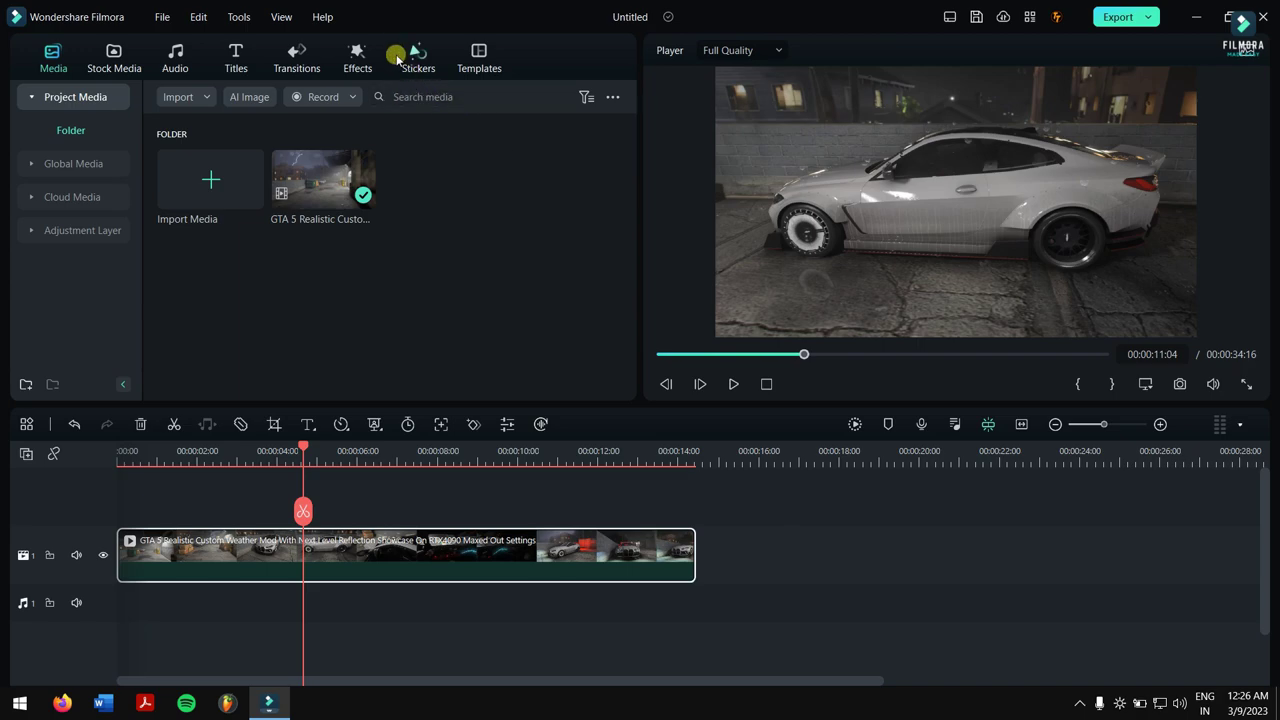
pyautogui.click(325, 17)
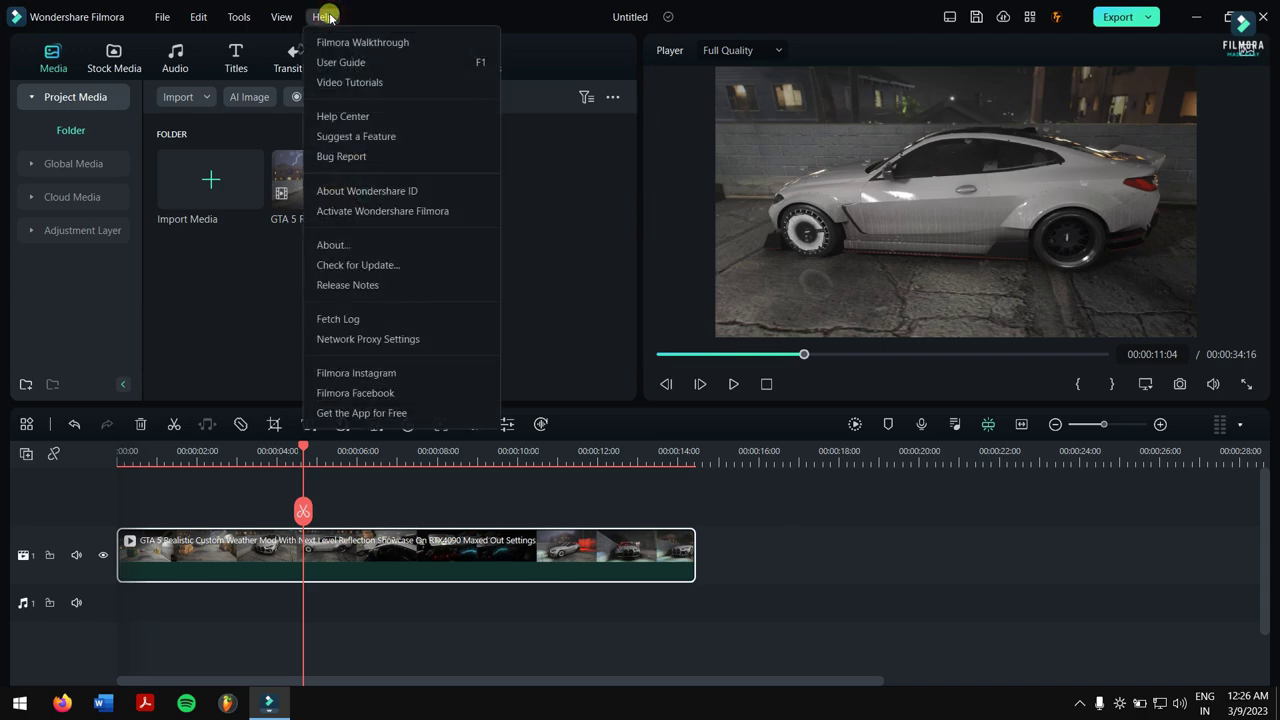
pyautogui.click(423, 244)
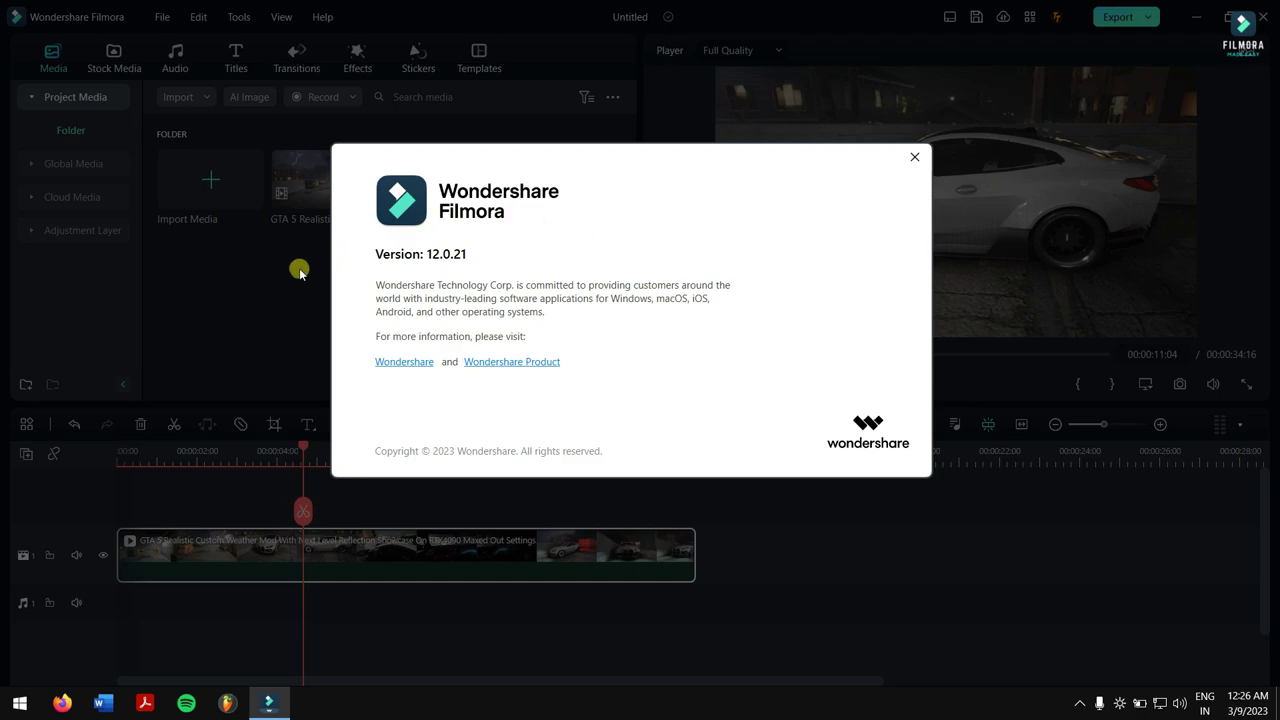
pyautogui.click(913, 158)
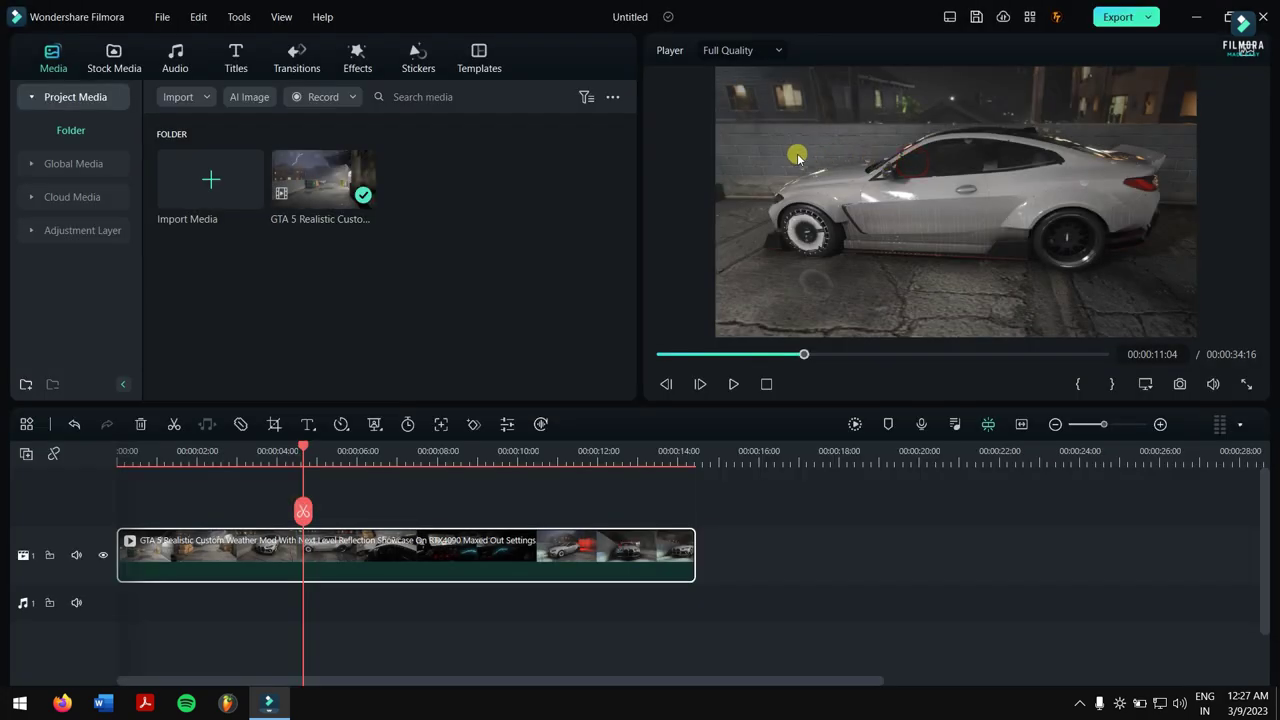
pyautogui.click(321, 19)
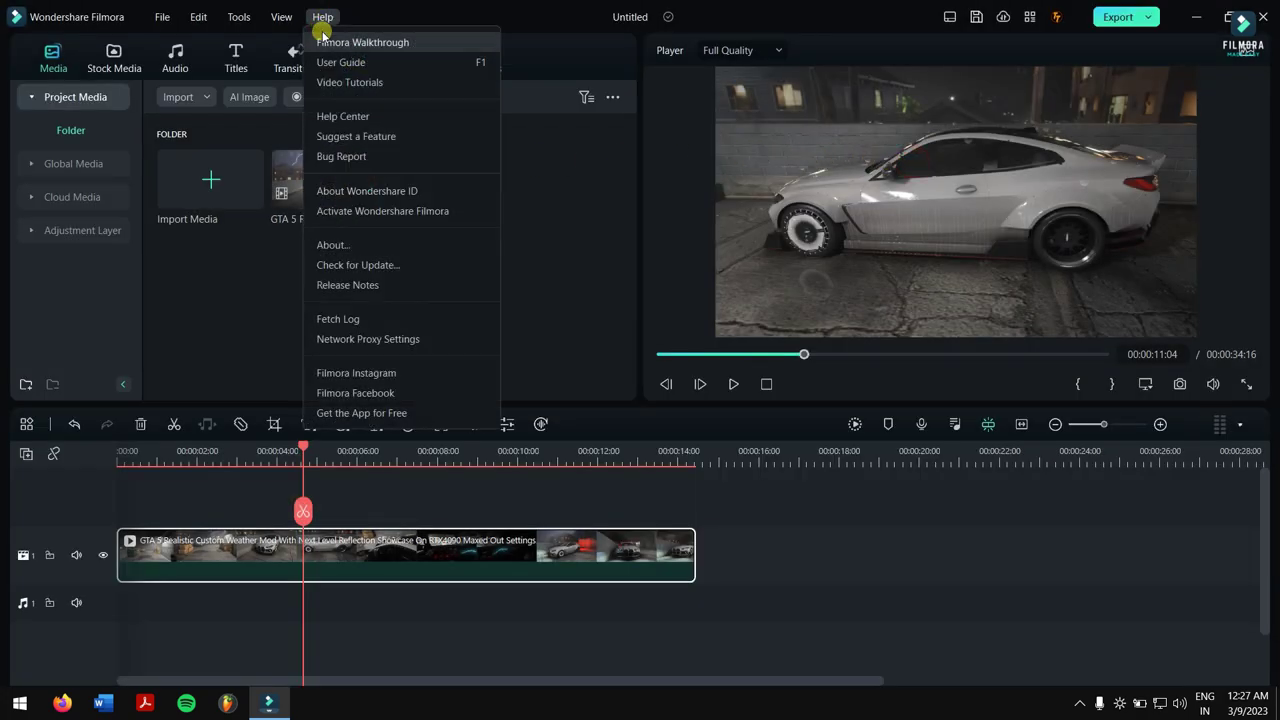
pyautogui.click(447, 262)
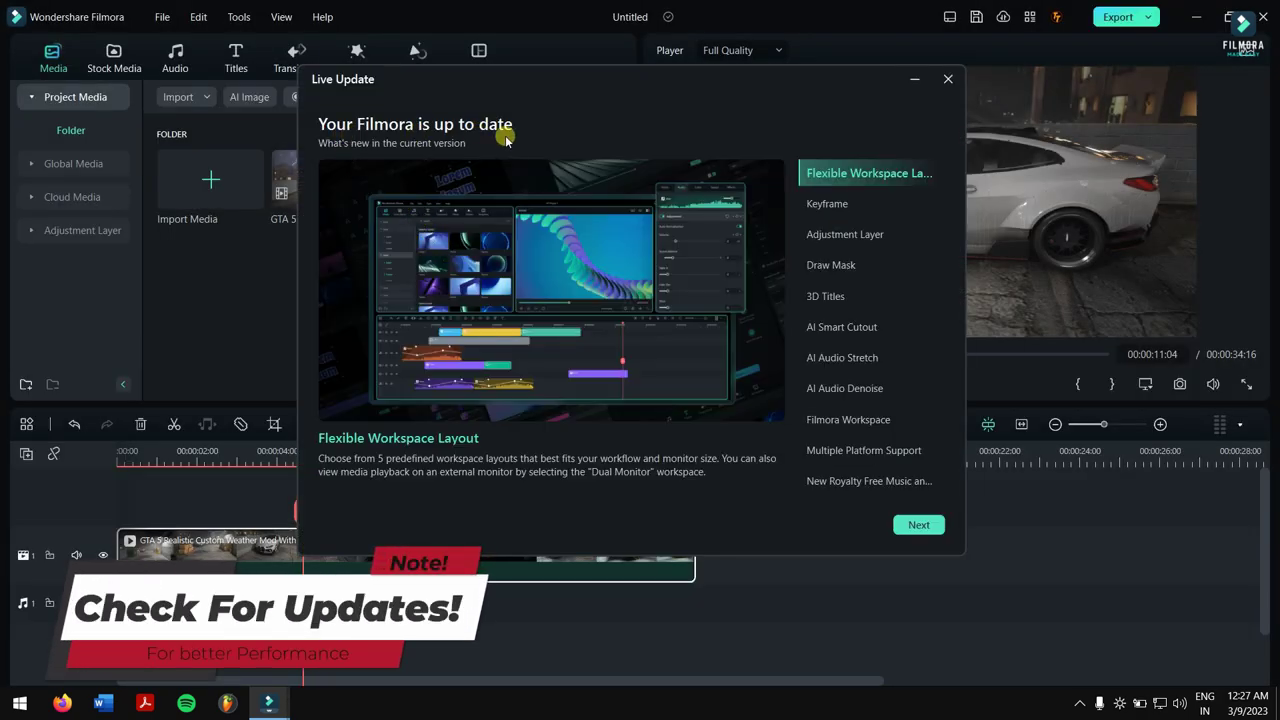
pyautogui.click(948, 79)
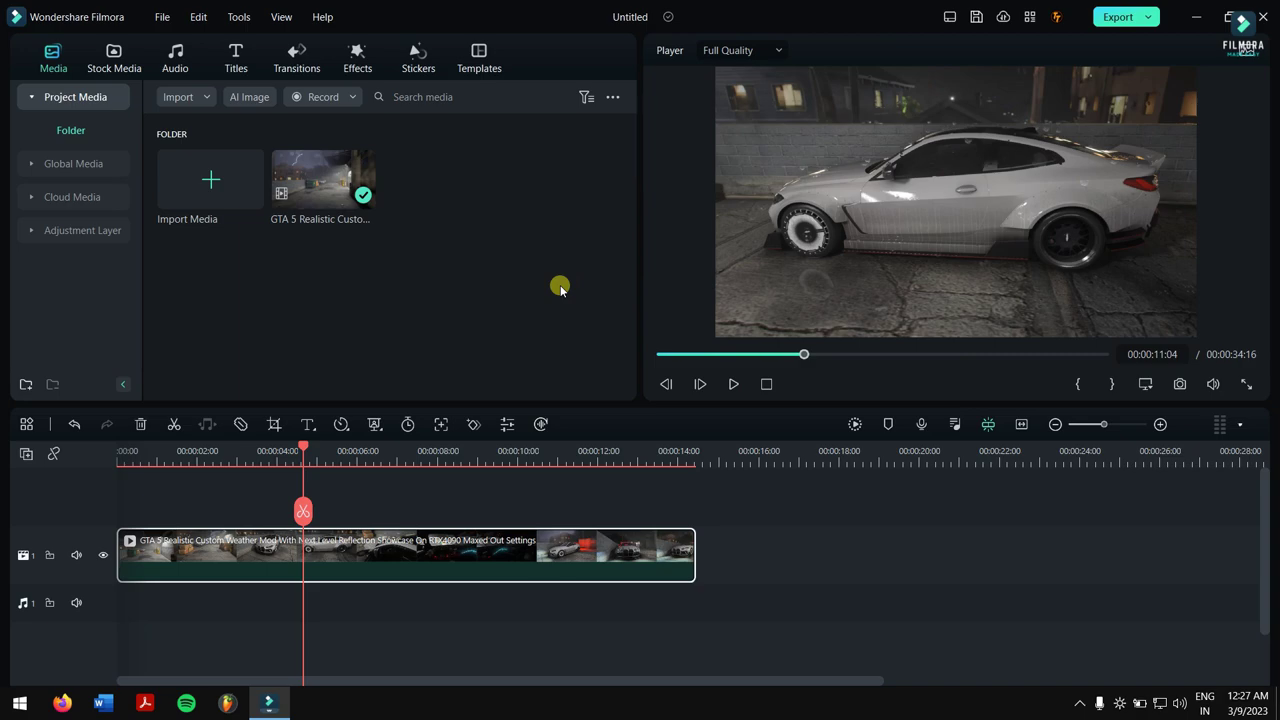
# Step: Set preview playback quality to 1/2 and play the clip to check it
pyautogui.click(753, 60)
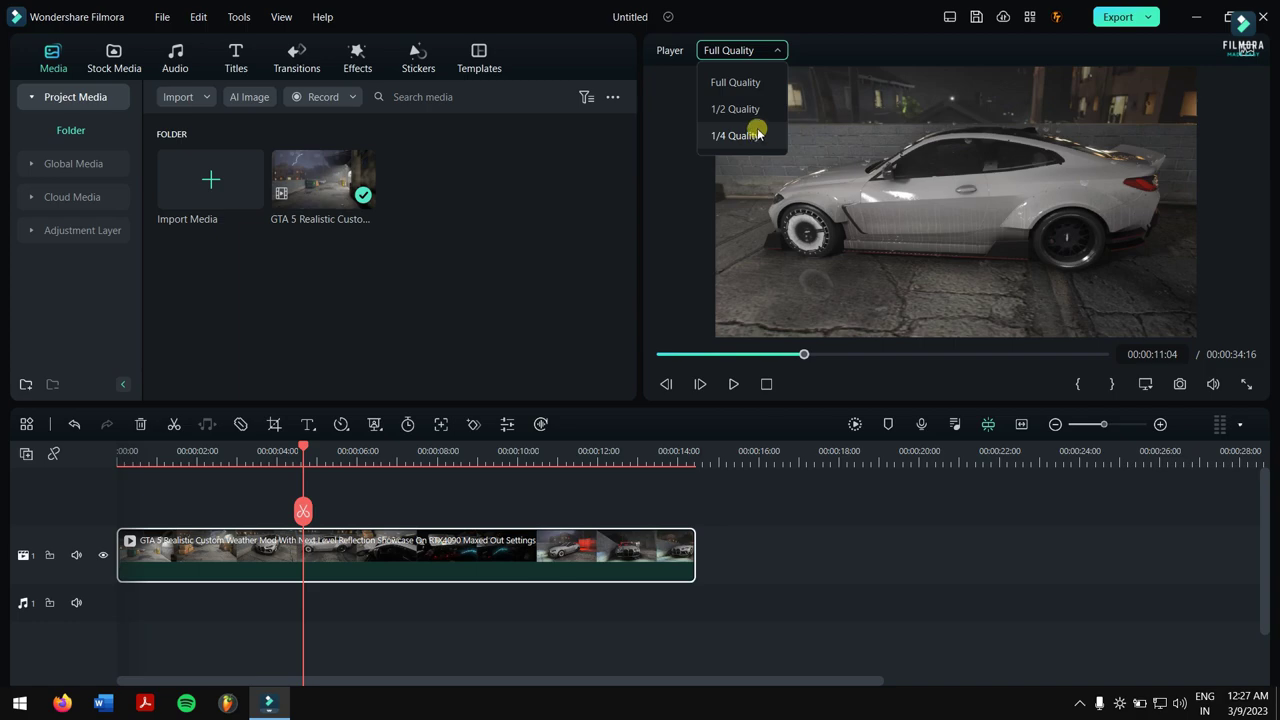
pyautogui.click(756, 114)
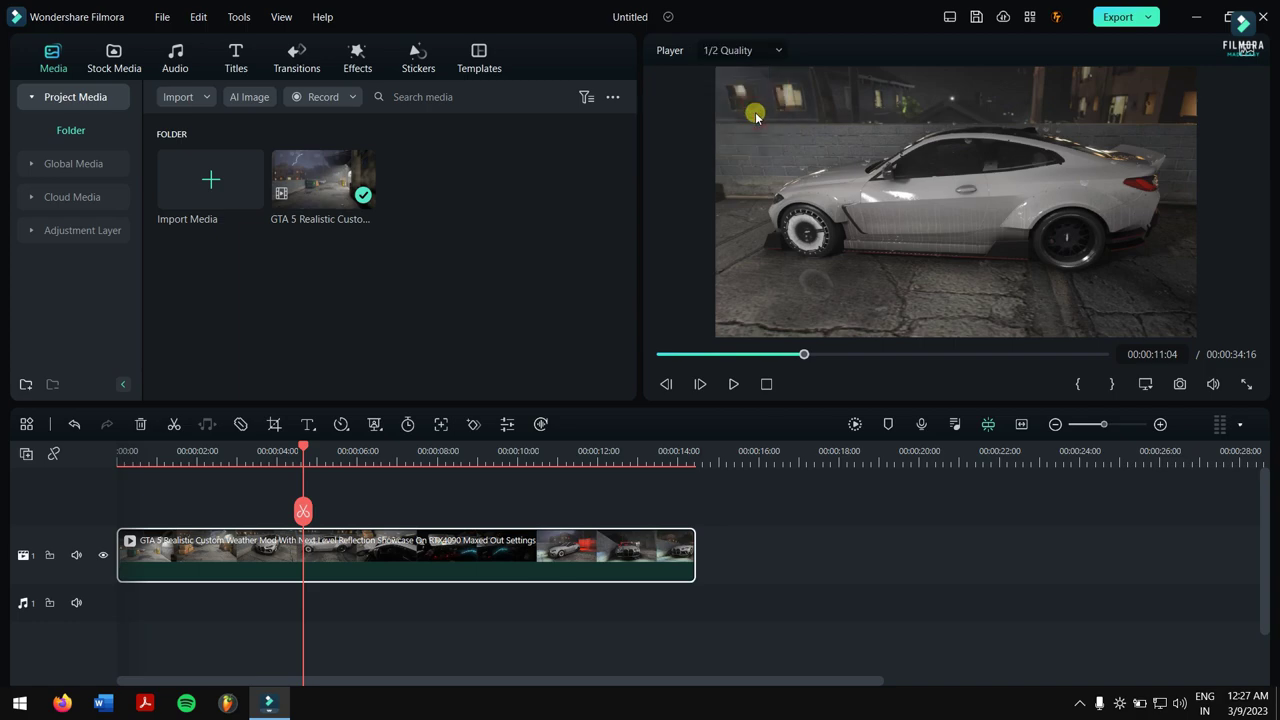
pyautogui.click(736, 388)
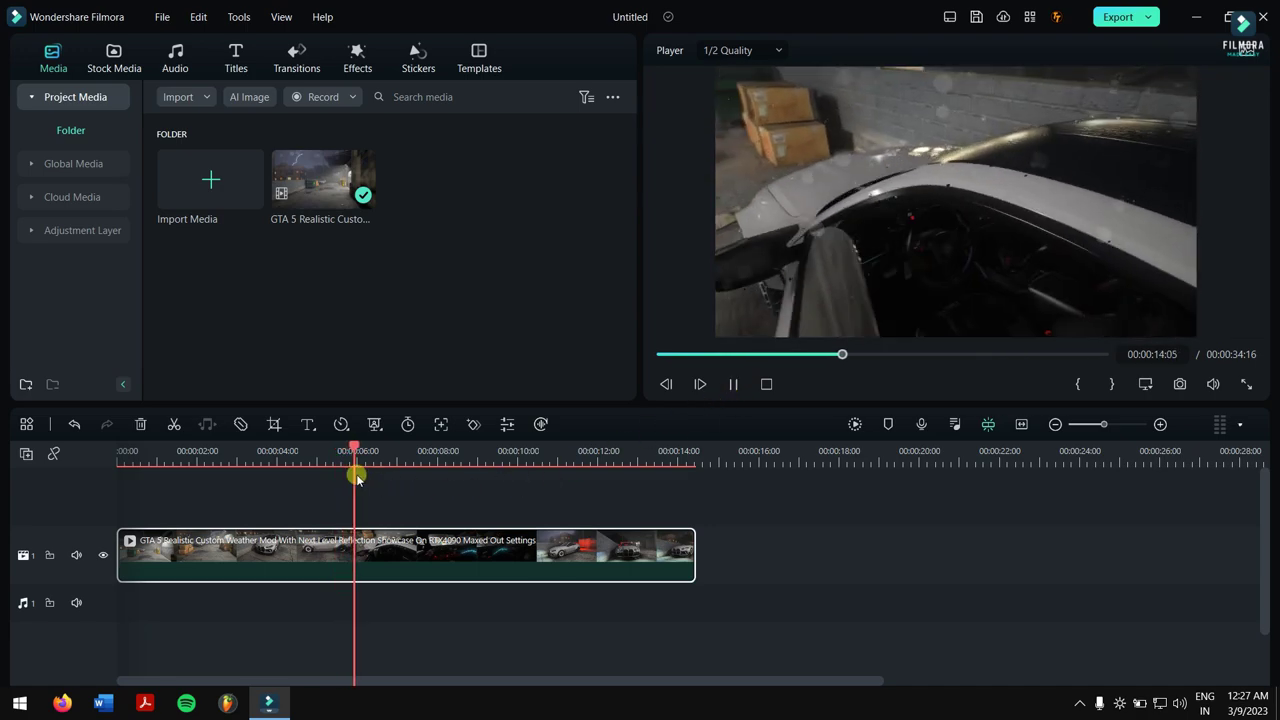
pyautogui.click(243, 451)
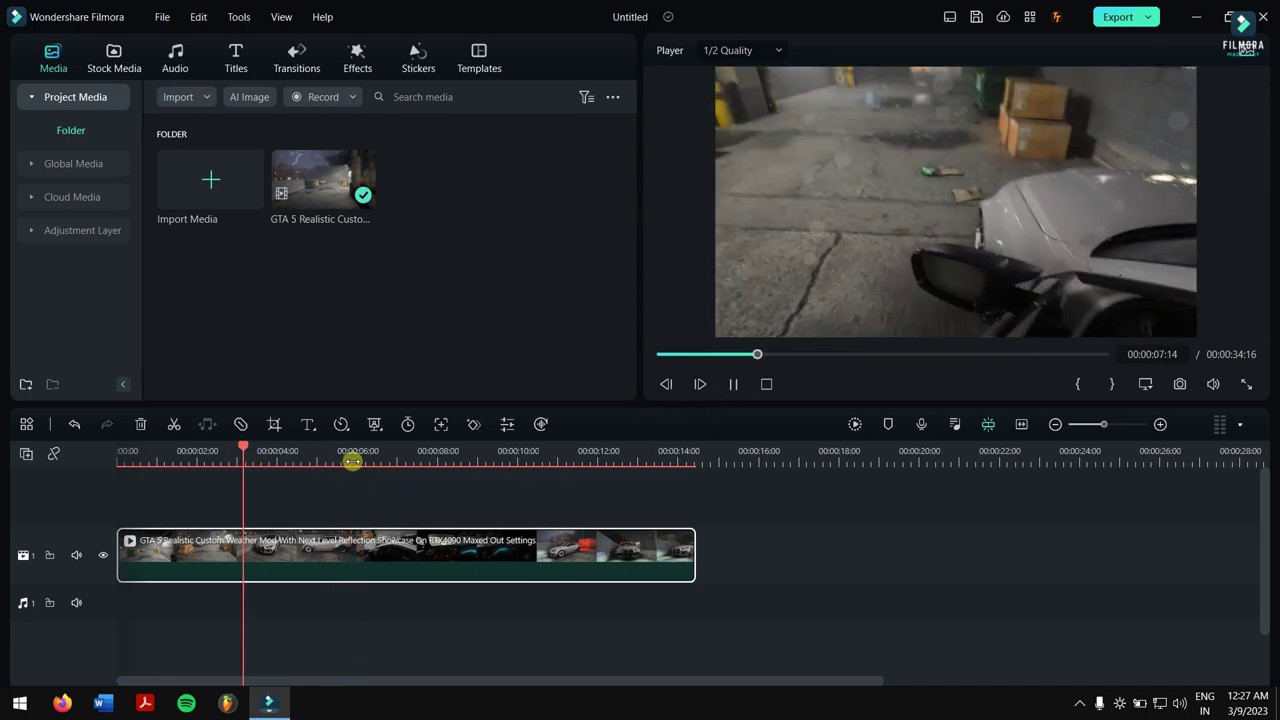
pyautogui.click(730, 386)
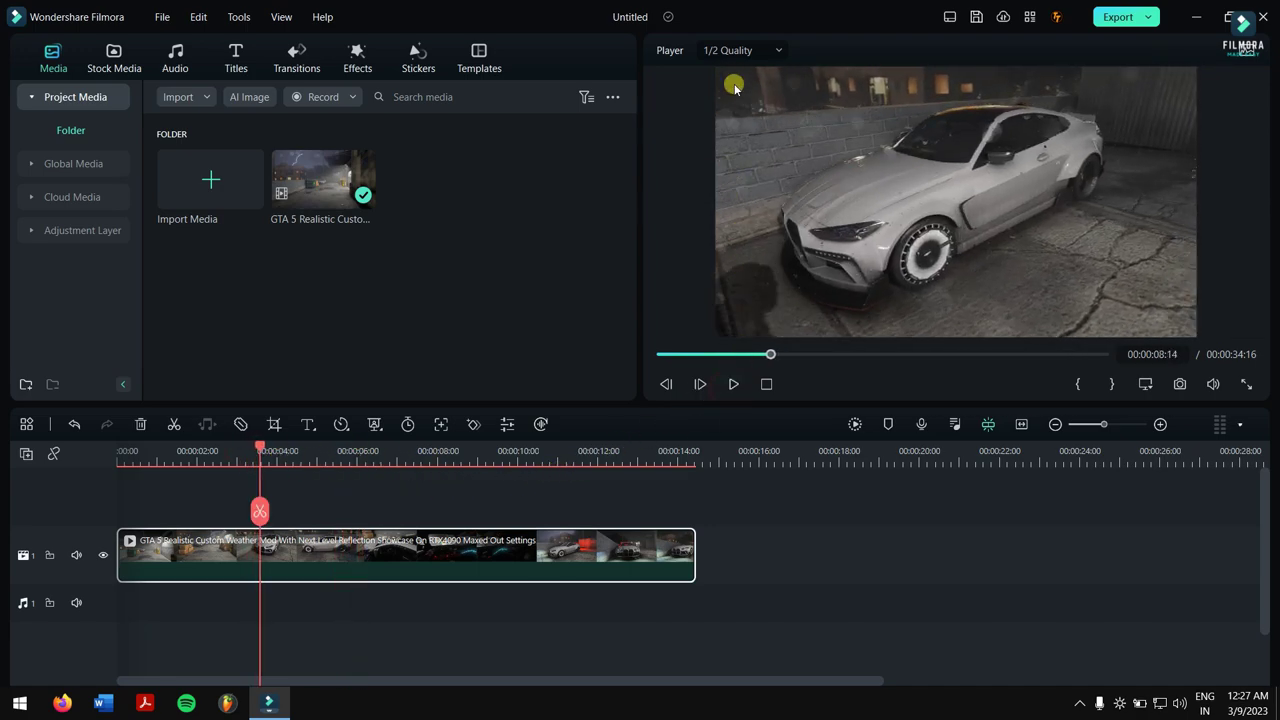
# Step: Switch preview quality to 1/4 and replay the clip from about 3 seconds
pyautogui.click(745, 54)
pyautogui.click(748, 135)
pyautogui.click(732, 384)
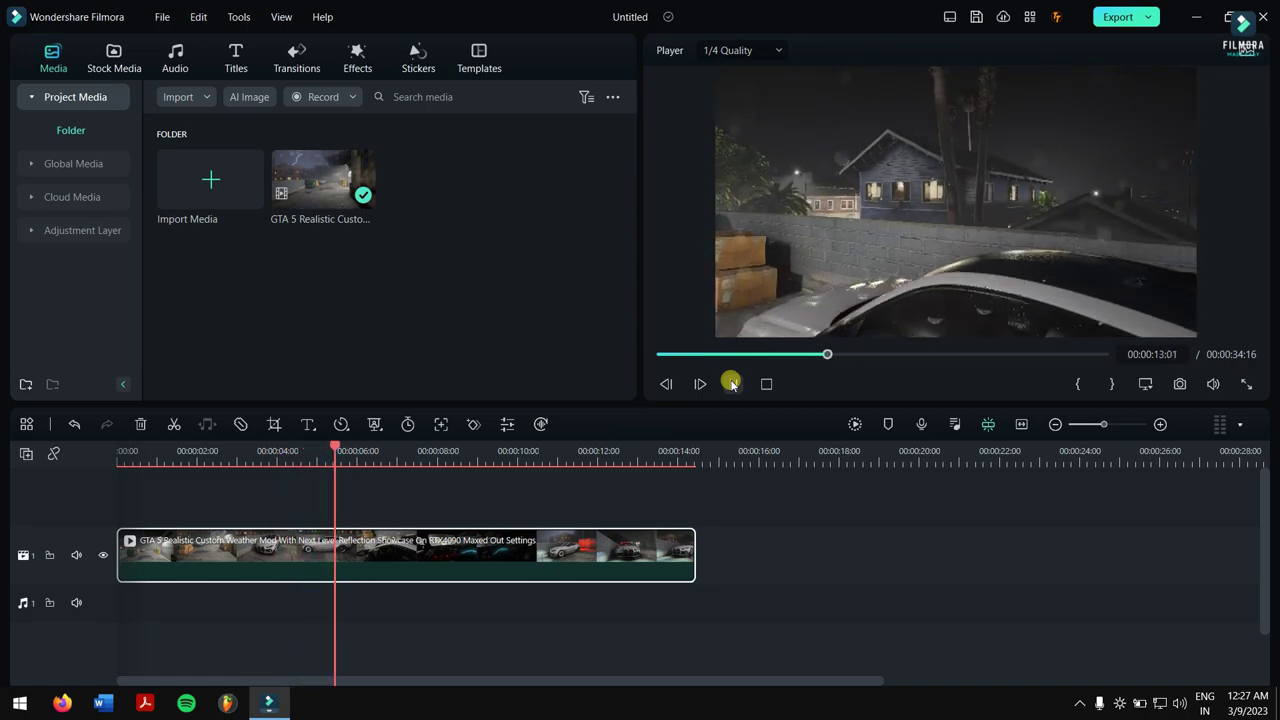
pyautogui.click(732, 384)
pyautogui.click(220, 452)
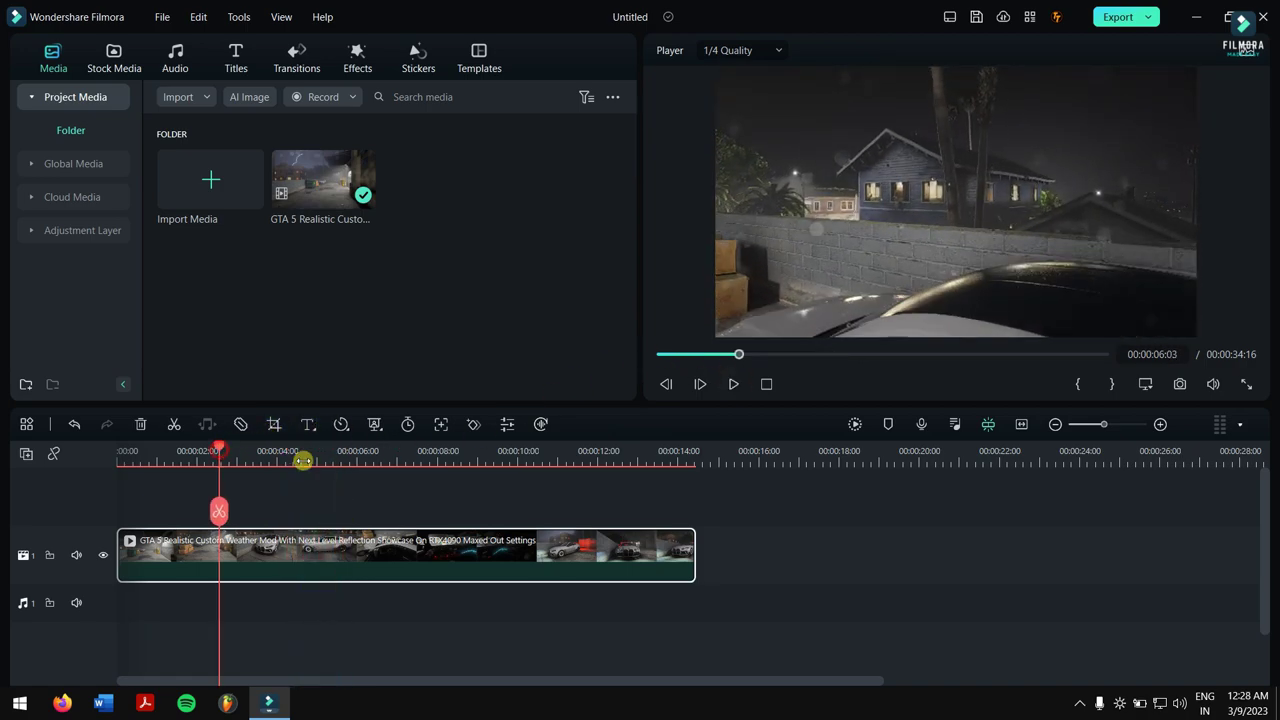
pyautogui.click(735, 386)
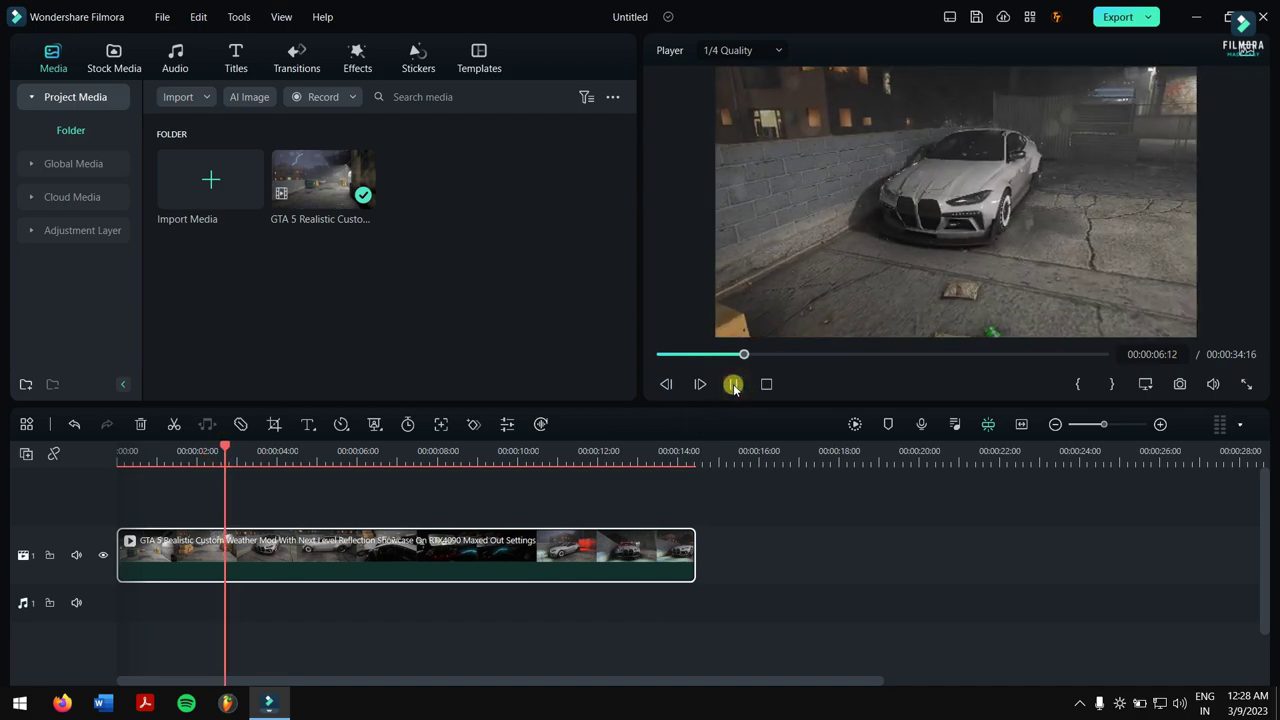
pyautogui.click(734, 386)
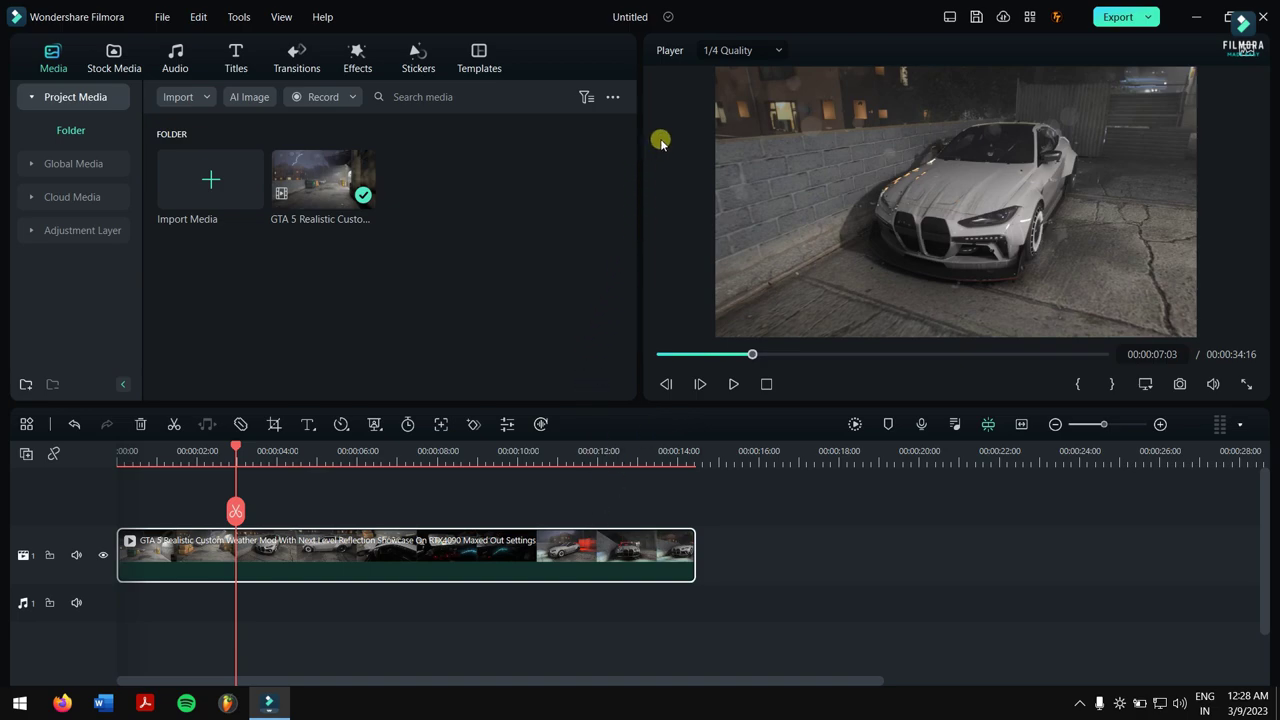
pyautogui.click(735, 50)
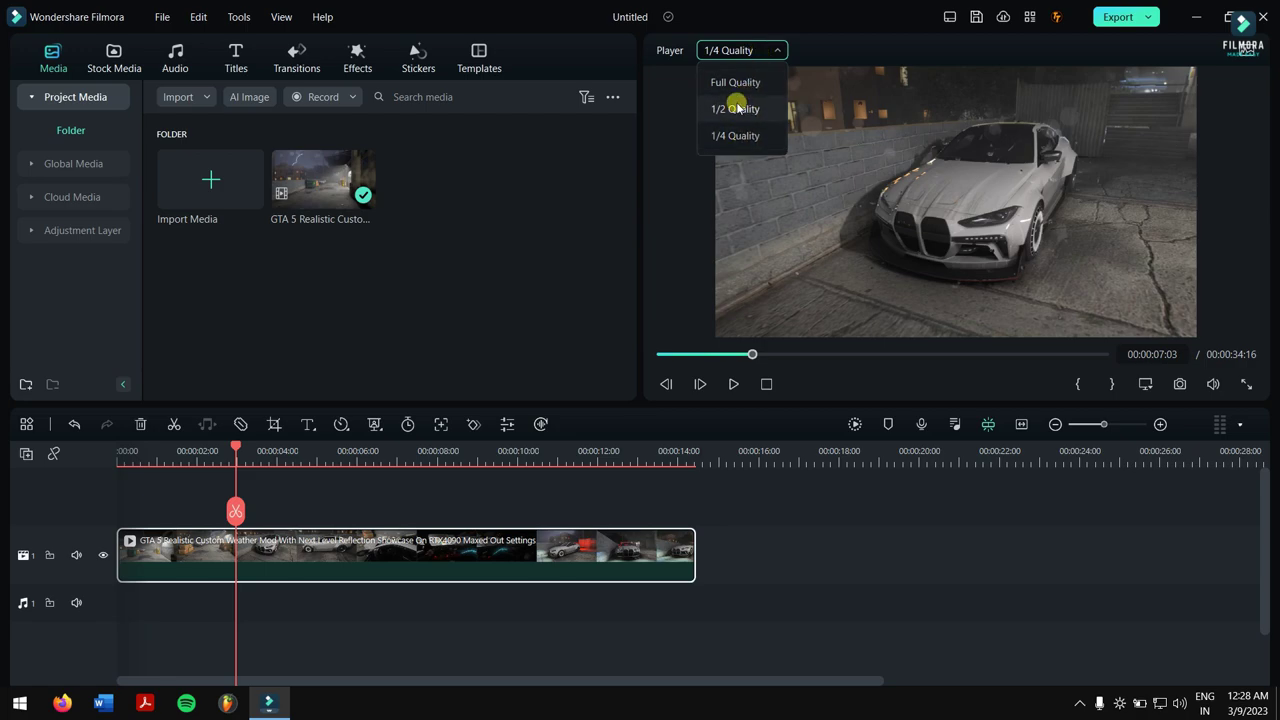
pyautogui.click(551, 212)
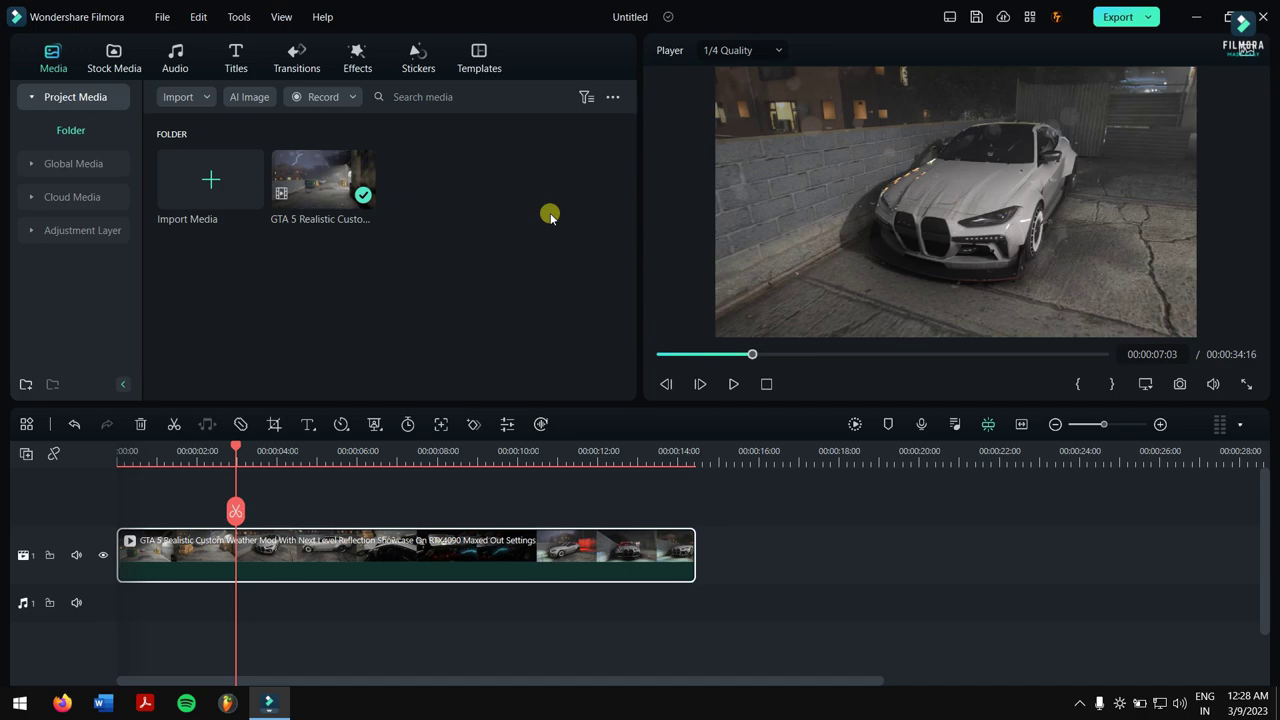
pyautogui.click(762, 51)
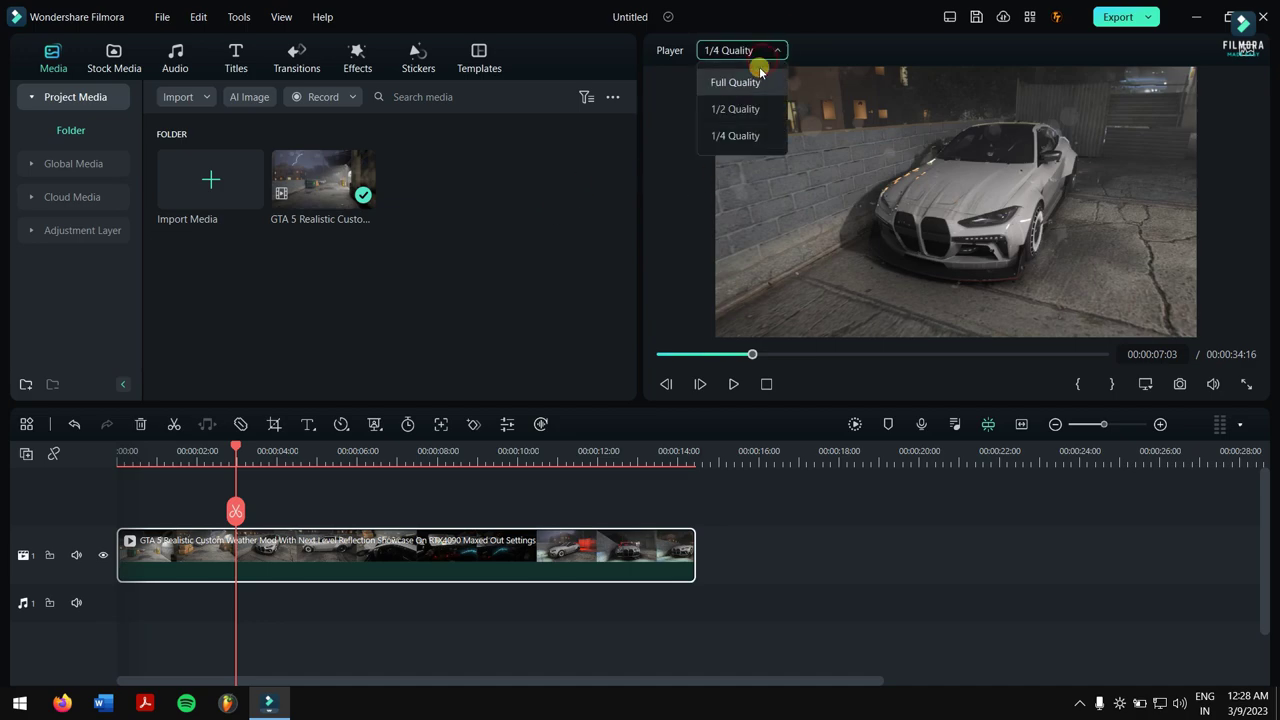
pyautogui.click(646, 174)
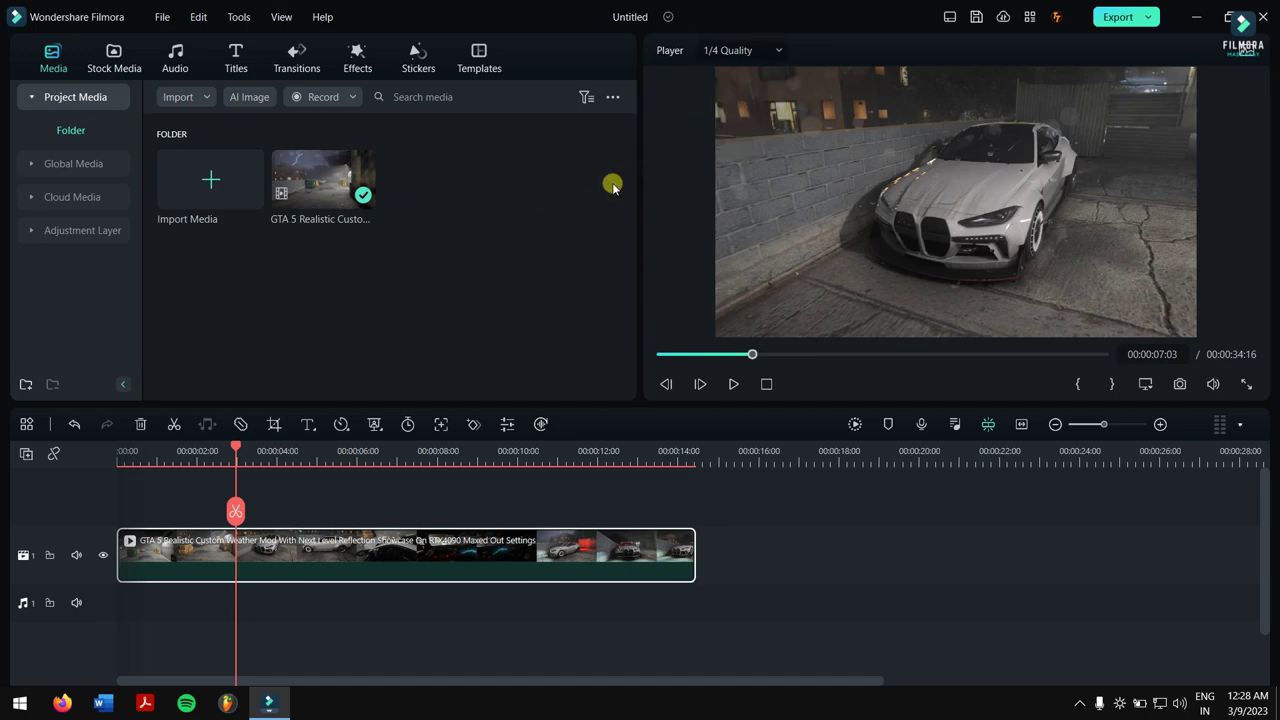
pyautogui.moveTo(237, 448); pyautogui.dragTo(411, 455)
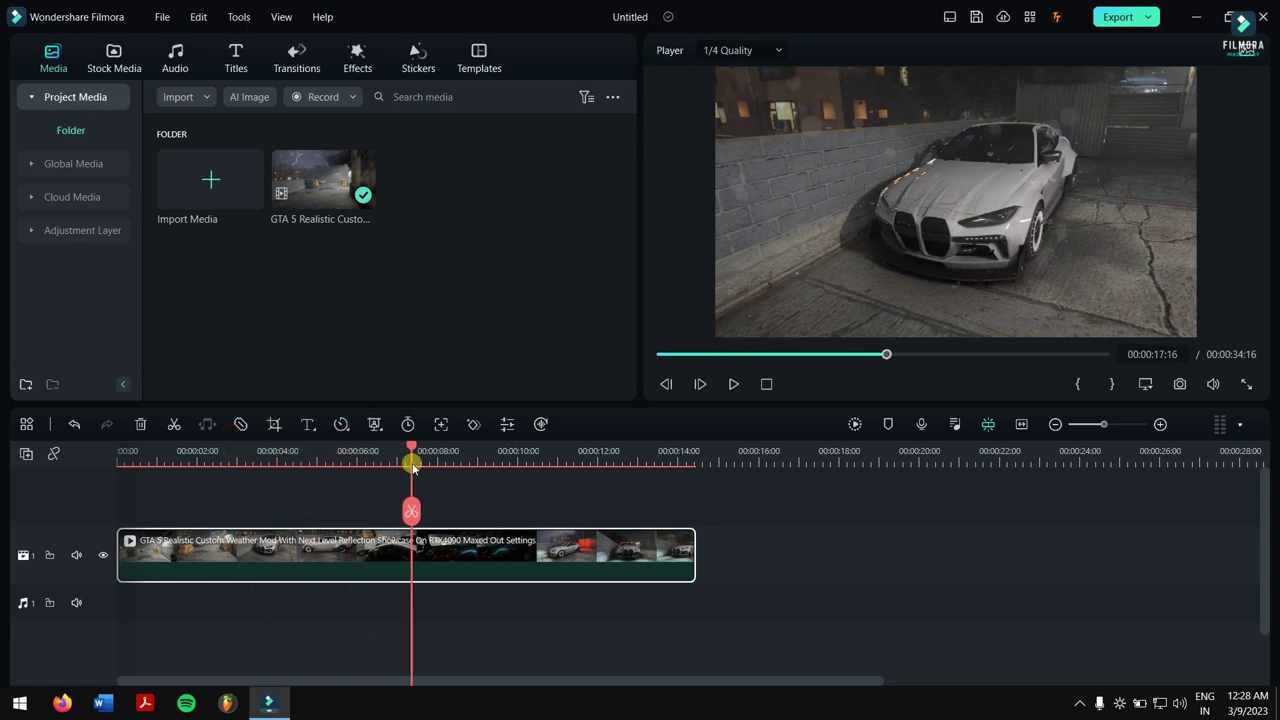
pyautogui.click(511, 487)
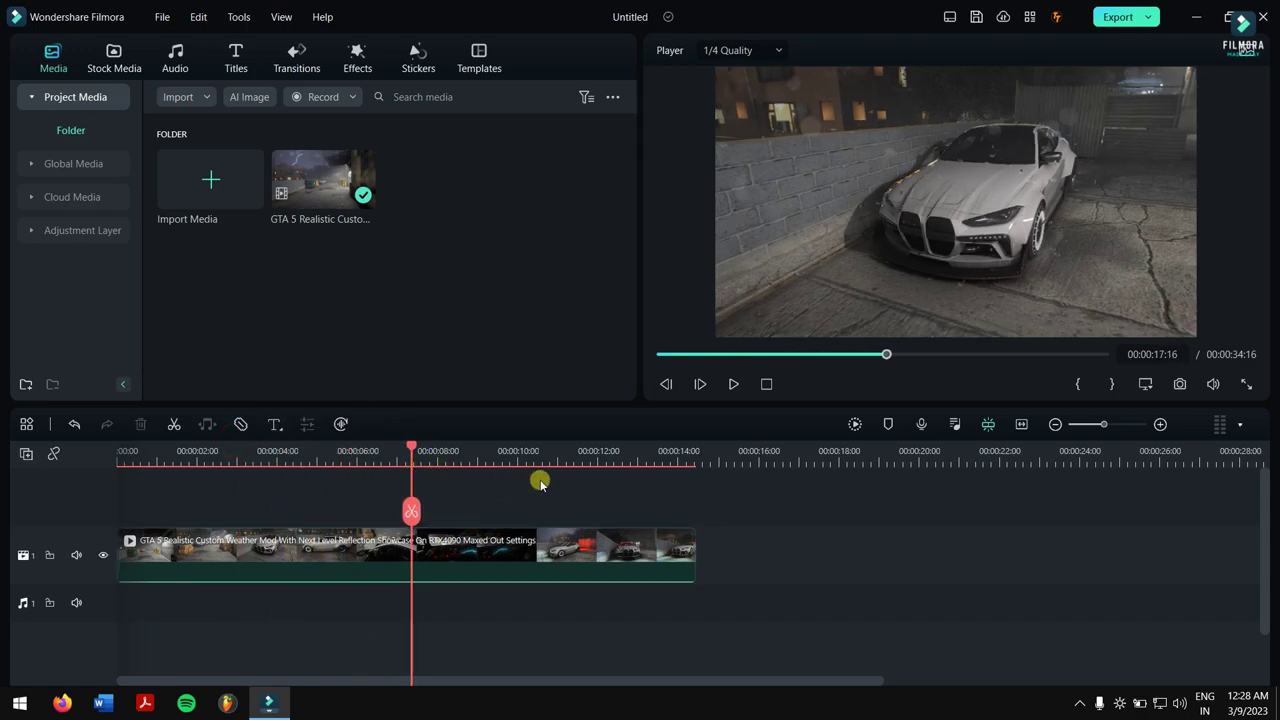
pyautogui.click(273, 457)
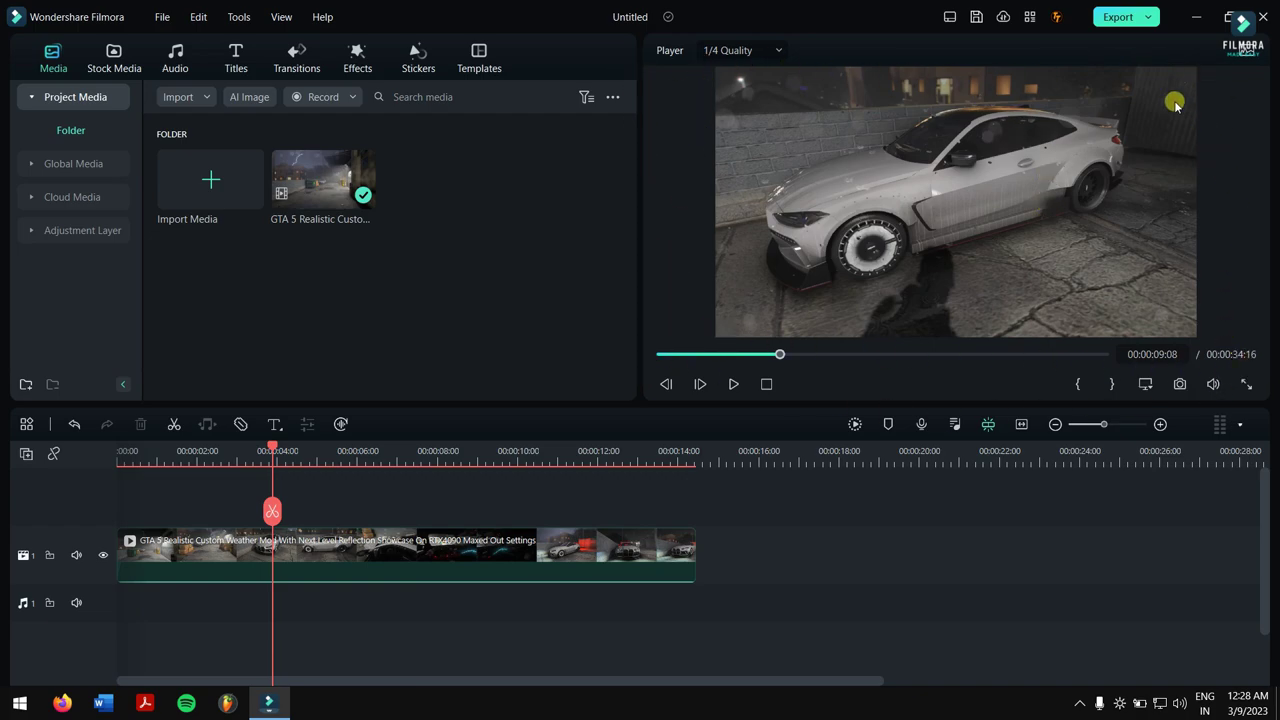
# Step: Render a preview of the trimmed GTA 5 clip, then play and scrub through it
pyautogui.click(855, 428)
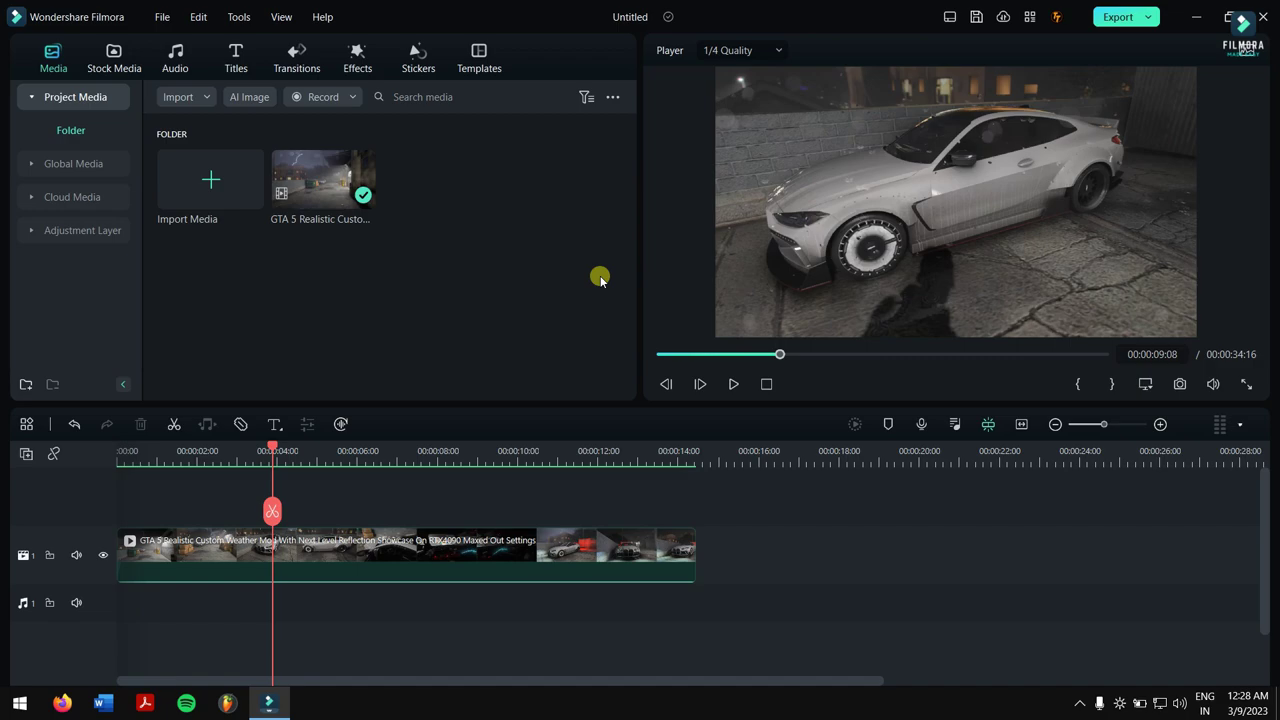
pyautogui.click(734, 385)
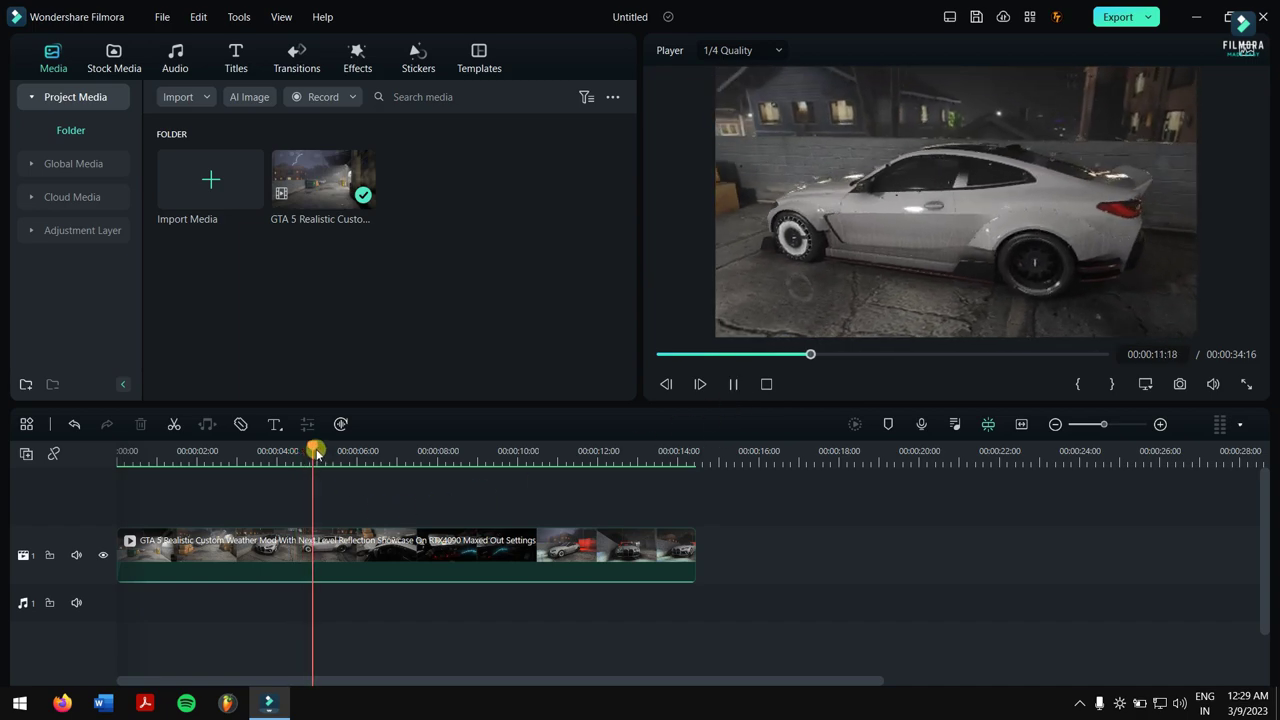
pyautogui.moveTo(316, 452); pyautogui.dragTo(420, 452)
pyautogui.hotkey('ctrl', '-')
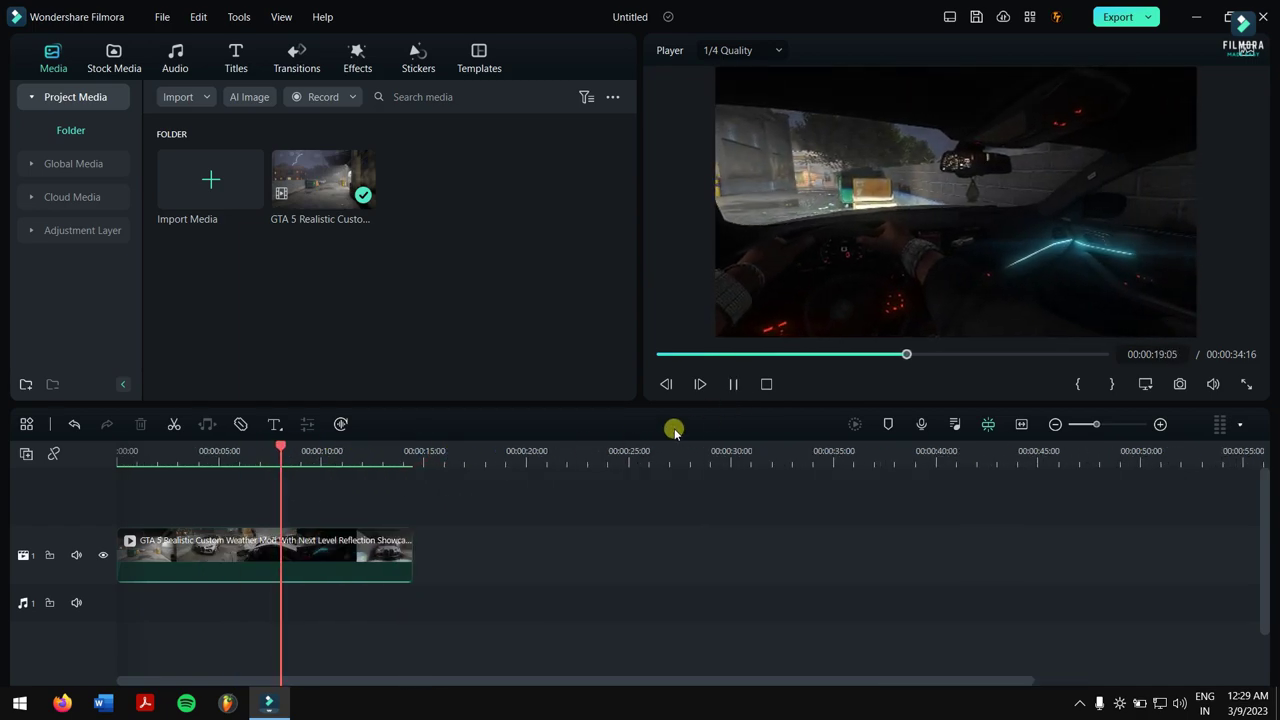
# Step: Pause and scrub through the rendered clip to review its frames
pyautogui.click(733, 384)
pyautogui.moveTo(284, 451); pyautogui.dragTo(170, 450)
pyautogui.moveTo(147, 453)
pyautogui.mouseDown()
pyautogui.moveTo(100, 452)
pyautogui.moveTo(200, 452)
pyautogui.moveTo(148, 452)
pyautogui.mouseUp()
pyautogui.moveTo(231, 462)
pyautogui.mouseDown()
pyautogui.moveTo(334, 462)
pyautogui.moveTo(146, 455)
pyautogui.moveTo(255, 455)
pyautogui.mouseUp()
pyautogui.click(731, 384)
pyautogui.click(731, 384)
# Step: Switch preview to Full Quality, play from about 6 seconds, and select the GTA 5 clip
pyautogui.click(745, 50)
pyautogui.click(746, 82)
pyautogui.click(731, 384)
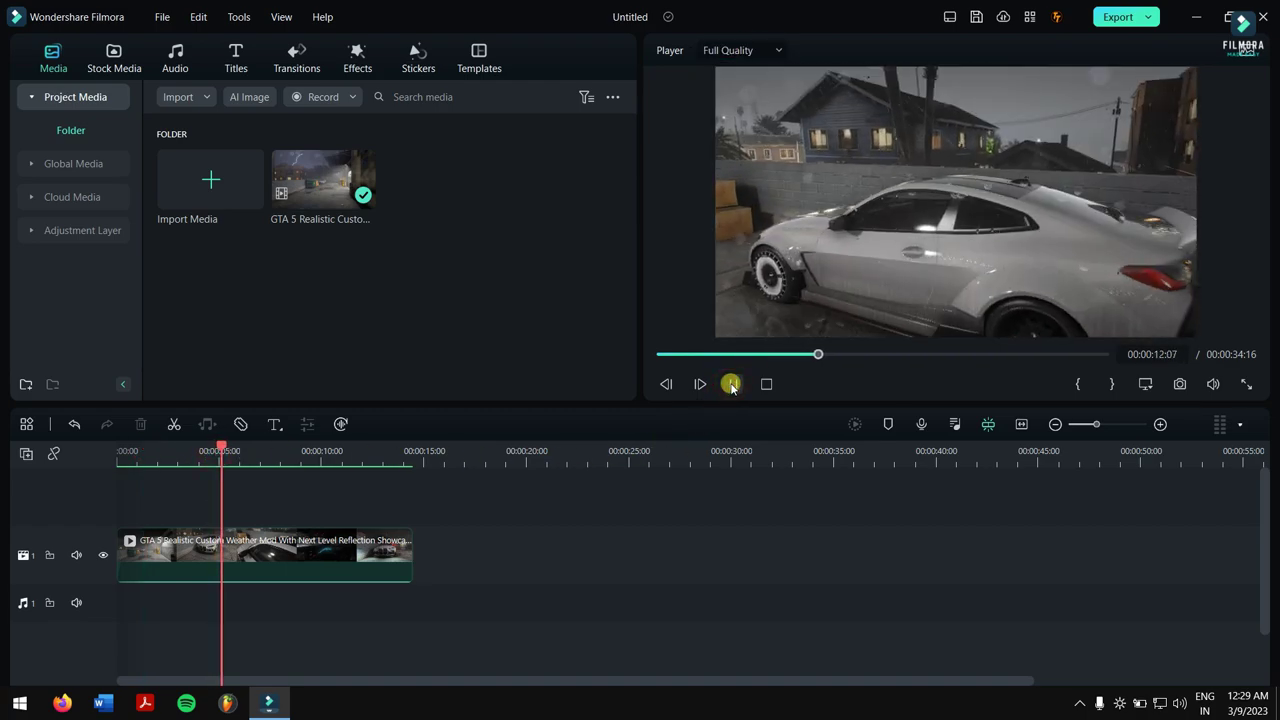
pyautogui.moveTo(220, 447); pyautogui.dragTo(190, 460)
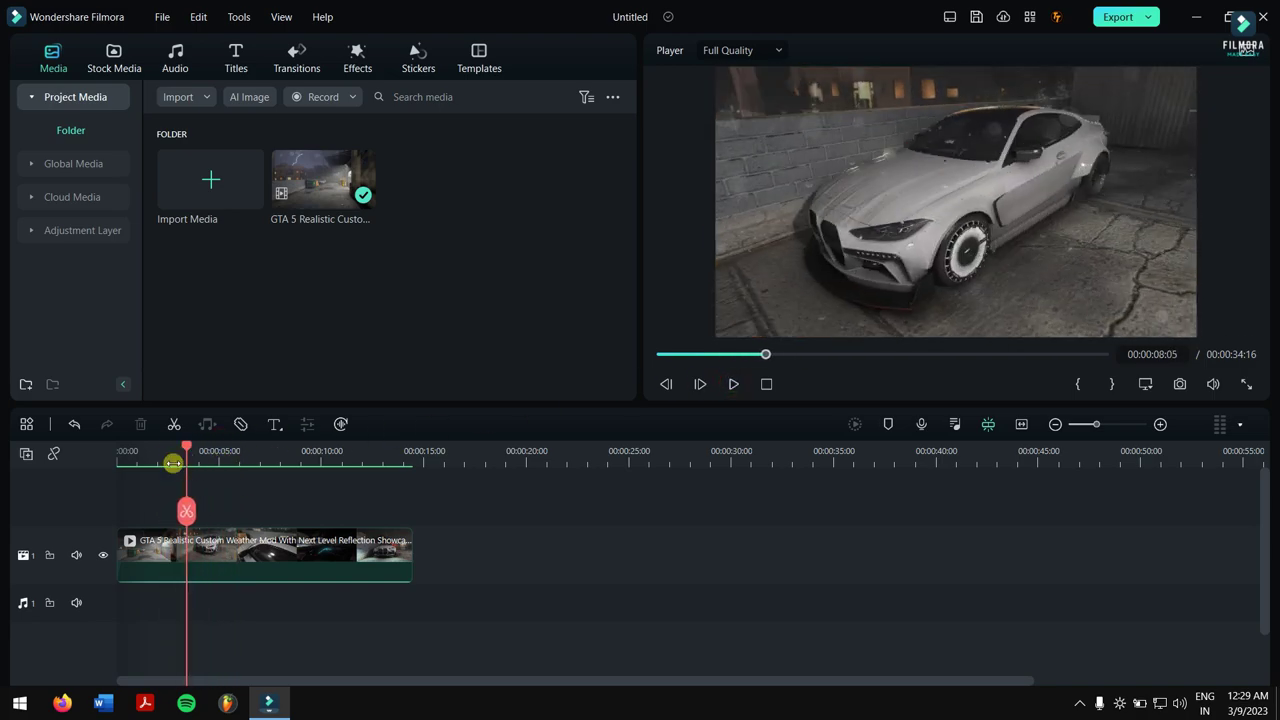
pyautogui.click(283, 560)
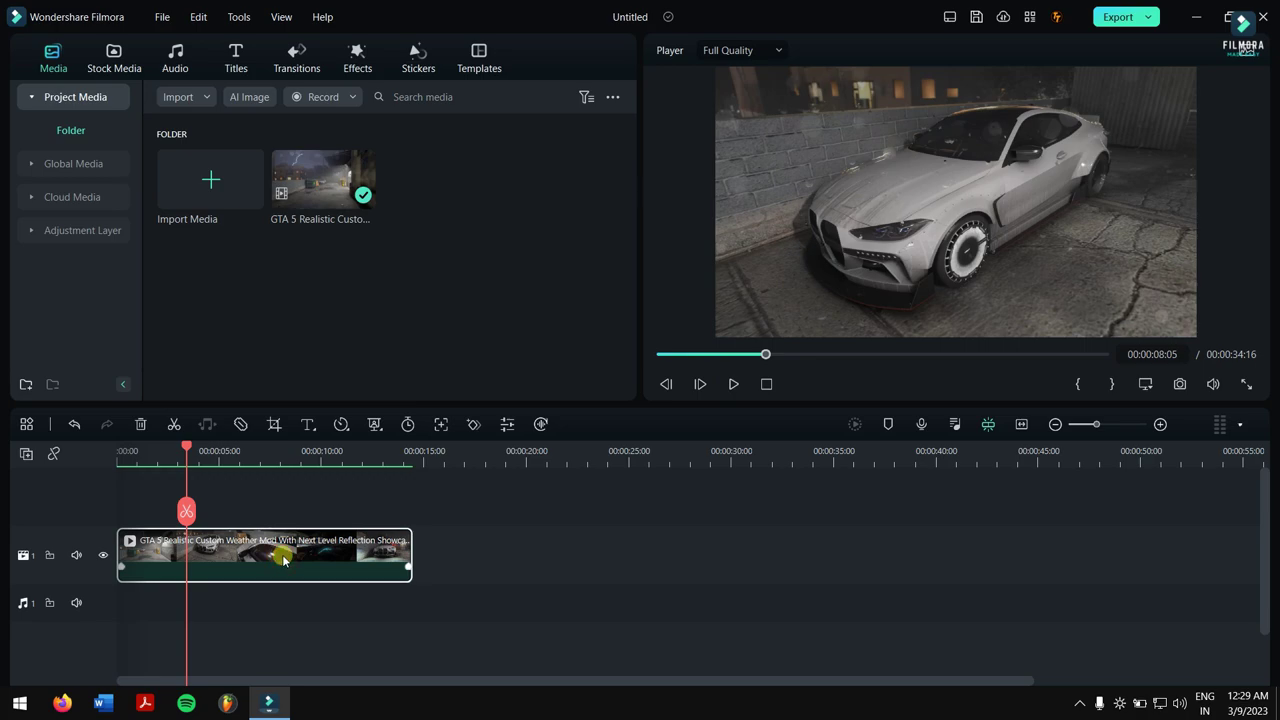
# Step: Drop Linear 10 onto the clip's start, then put Share1 on a new track above the clip
pyautogui.click(296, 58)
pyautogui.moveTo(208, 182); pyautogui.dragTo(135, 565)
pyautogui.click(418, 58)
pyautogui.moveTo(403, 179); pyautogui.dragTo(217, 485)
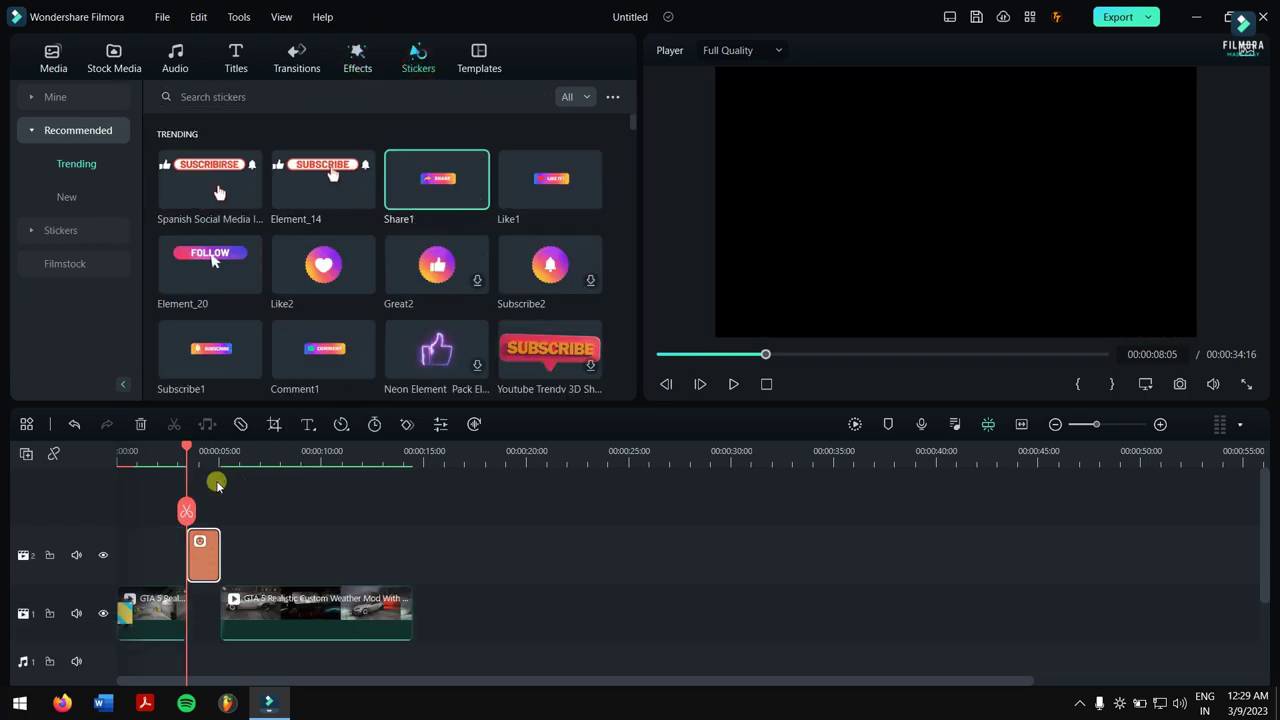
pyautogui.hotkey('ctrl', 'z')
pyautogui.hotkey('ctrl', 'z')
pyautogui.moveTo(437, 178); pyautogui.dragTo(215, 510)
pyautogui.click(356, 58)
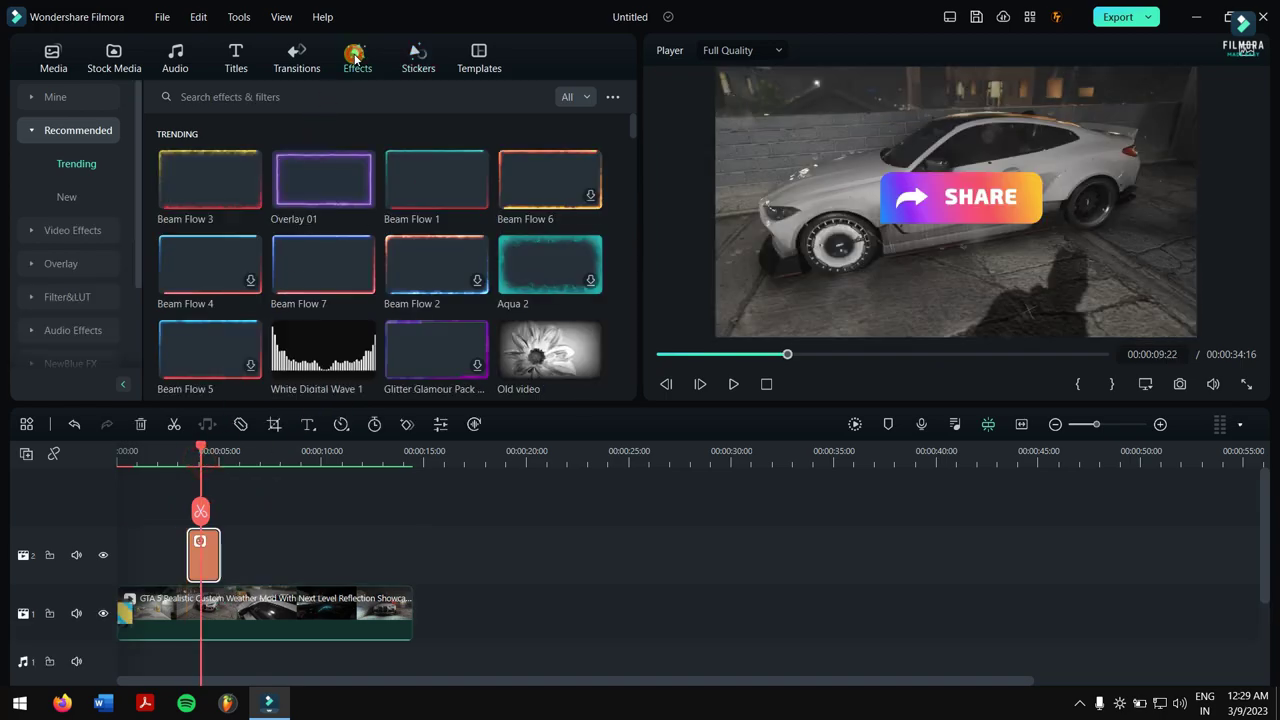
# Step: Apply Overlay 01 to the GTA 5 clip, check playback, and render an 866-frame preview
pyautogui.moveTo(314, 177); pyautogui.dragTo(175, 618)
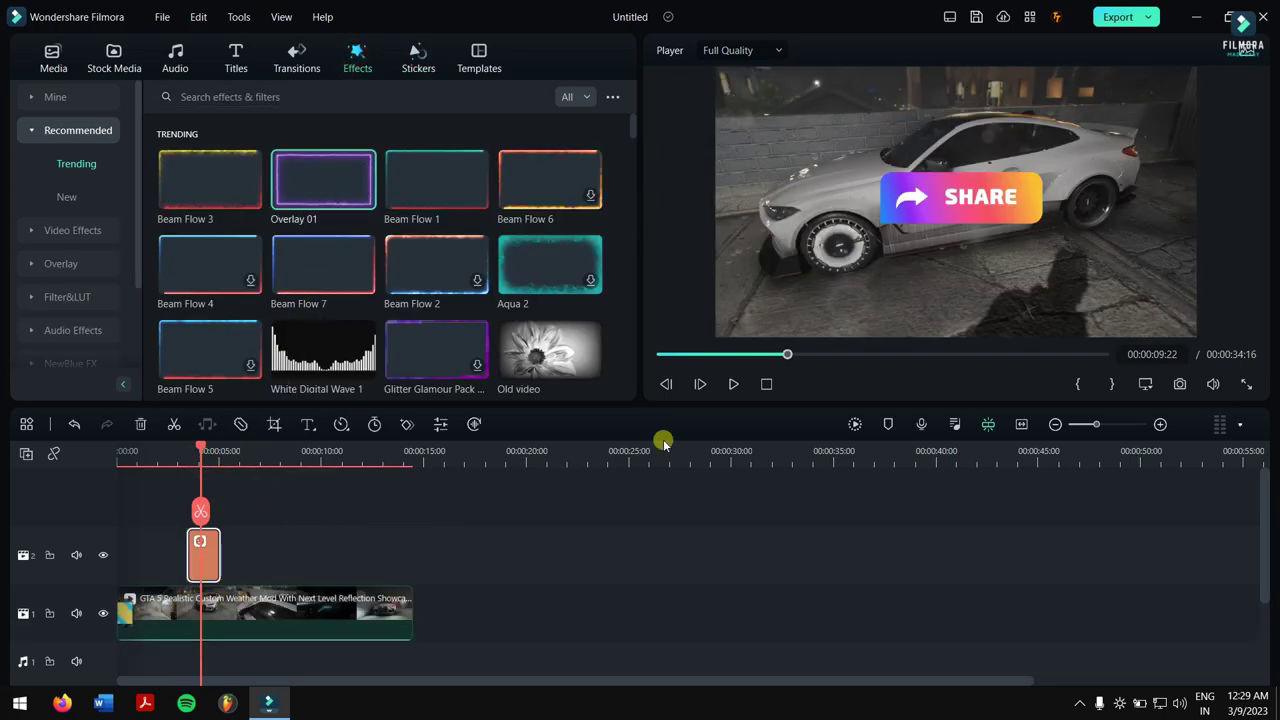
pyautogui.press('space')
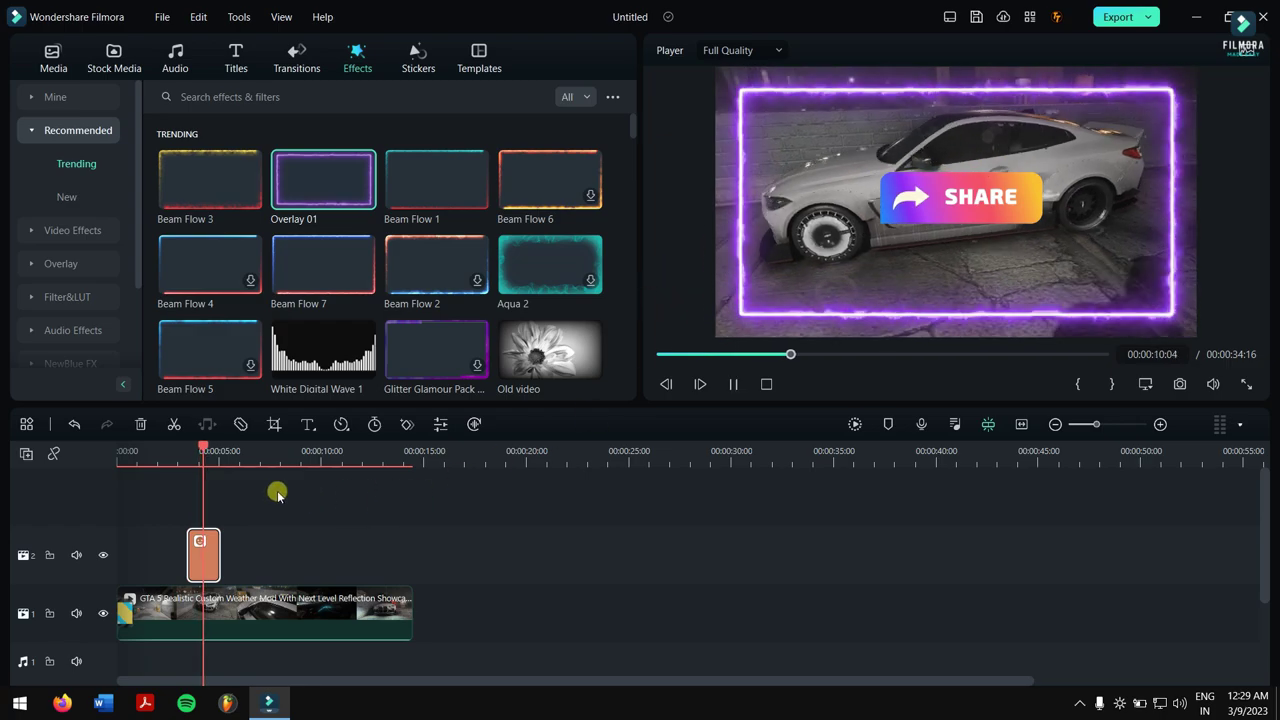
pyautogui.press('space')
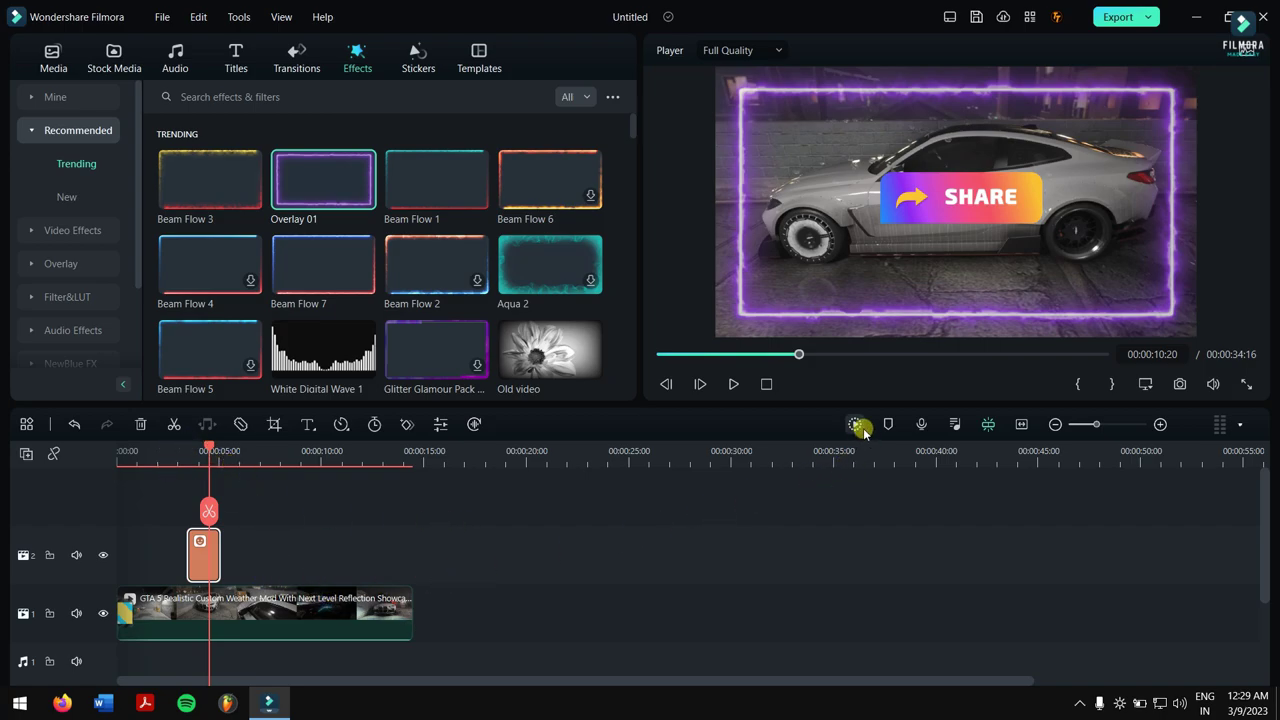
pyautogui.moveTo(210, 451); pyautogui.dragTo(201, 451)
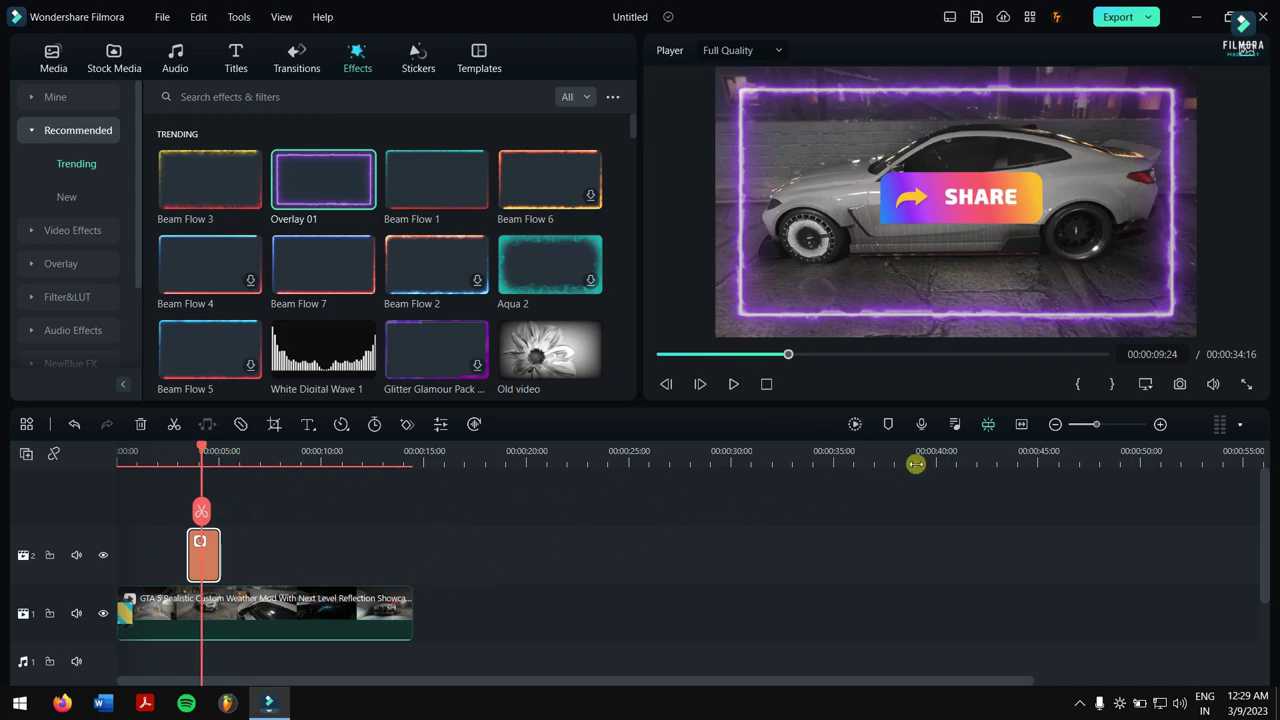
pyautogui.click(851, 424)
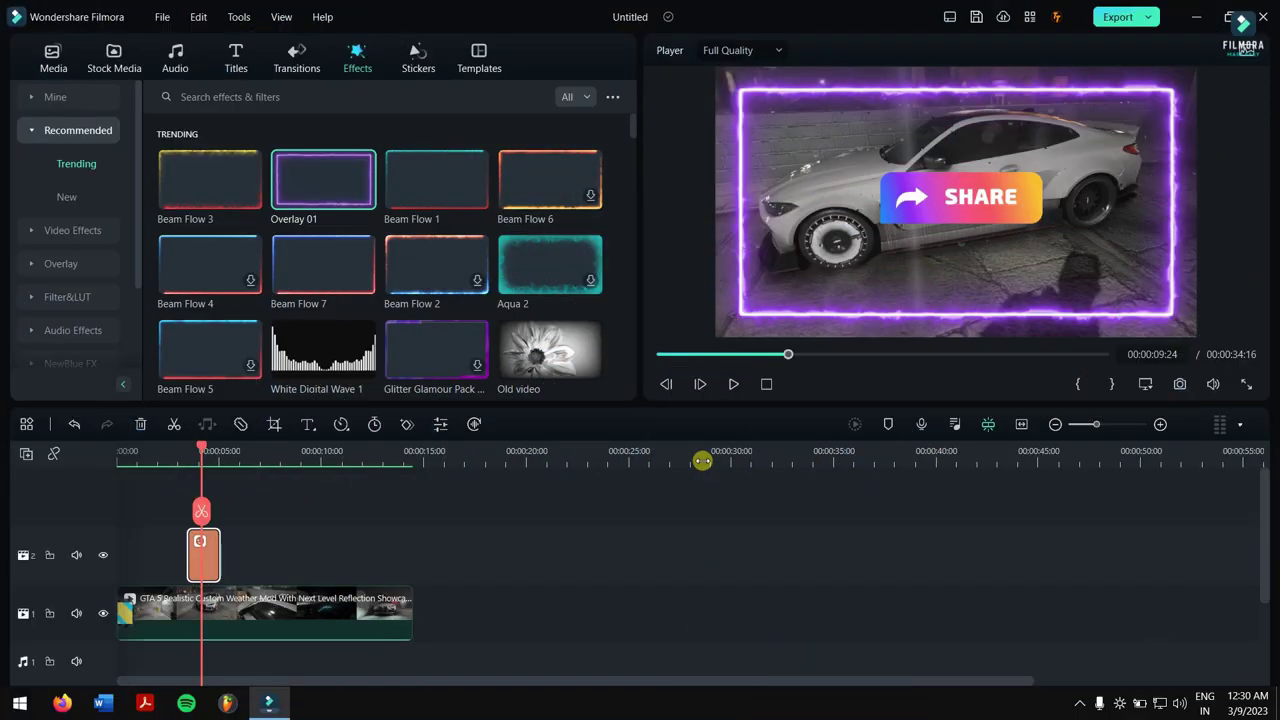
pyautogui.click(731, 384)
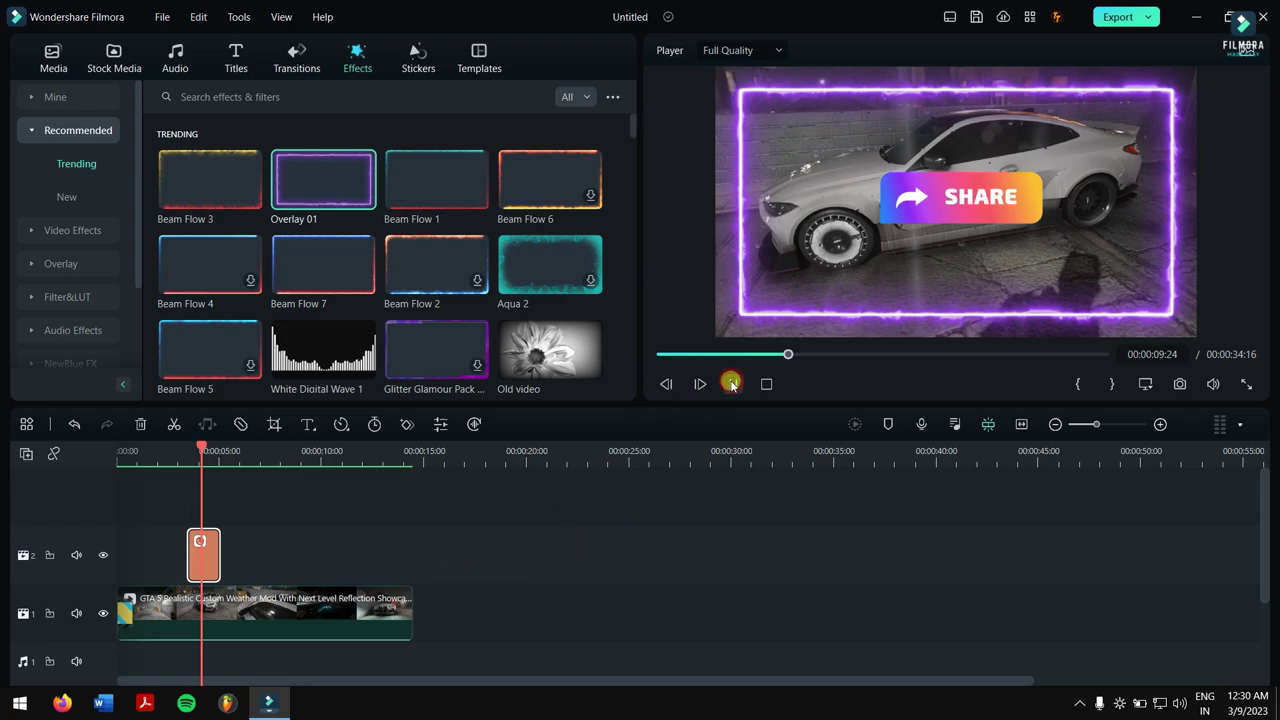
# Step: Review the framed clip with the Share sticker, then return to the Media library
pyautogui.click(731, 384)
pyautogui.moveTo(184, 448); pyautogui.dragTo(218, 510)
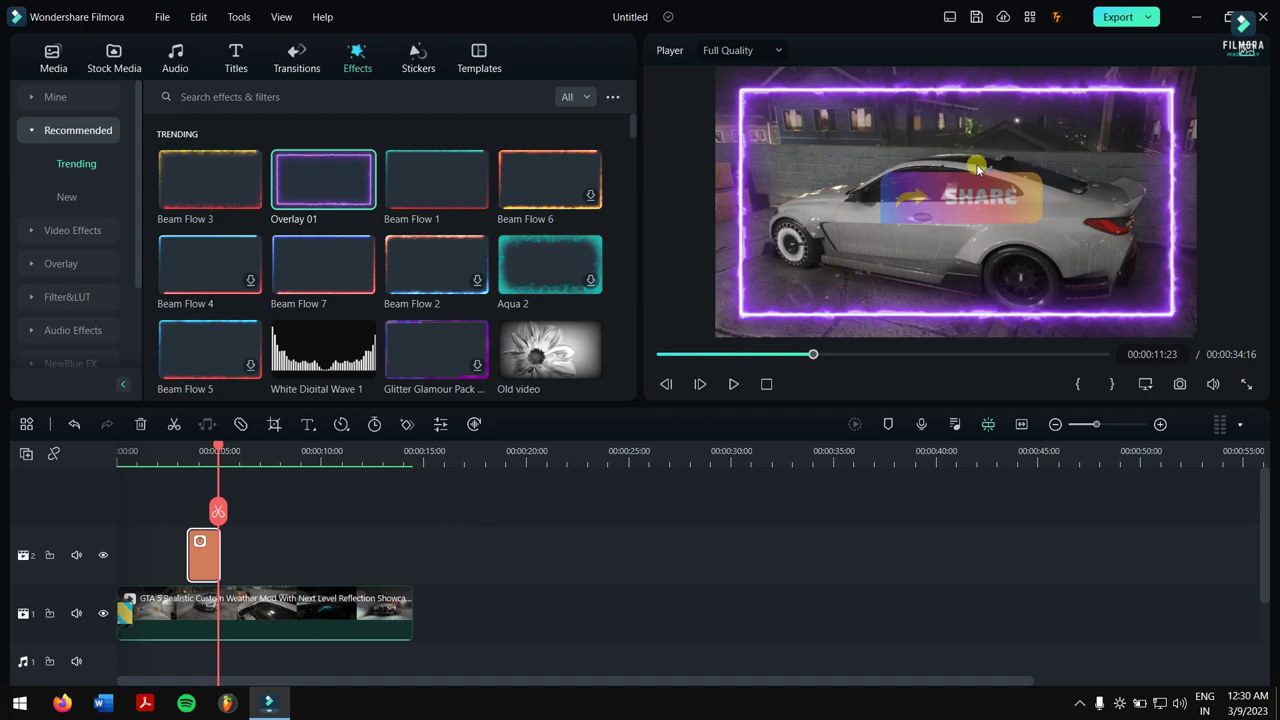
pyautogui.click(55, 53)
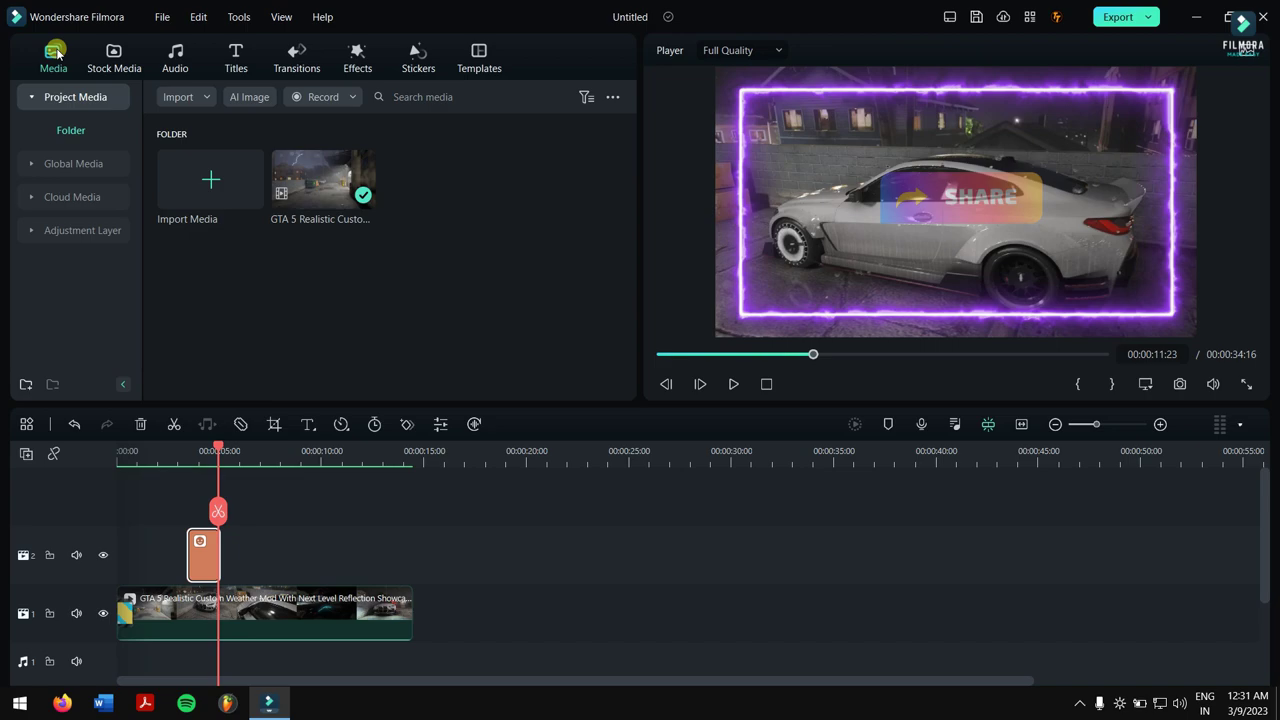
pyautogui.click(201, 453)
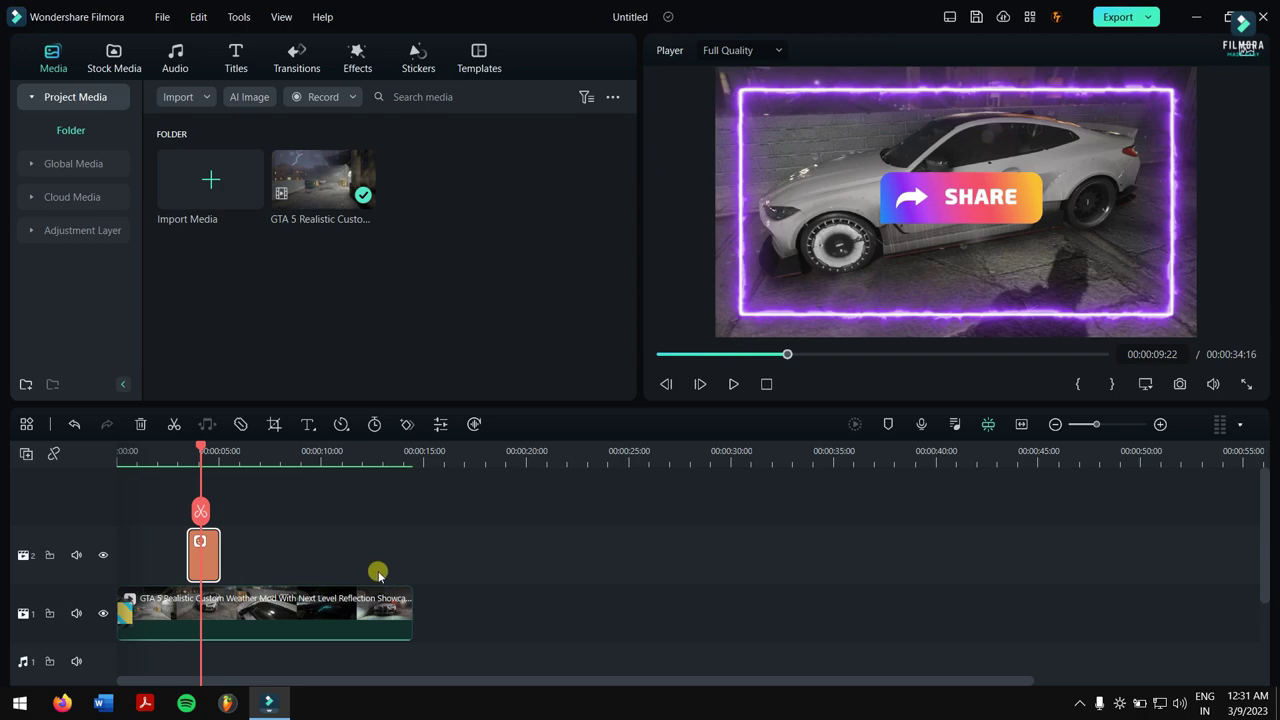
pyautogui.click(513, 557)
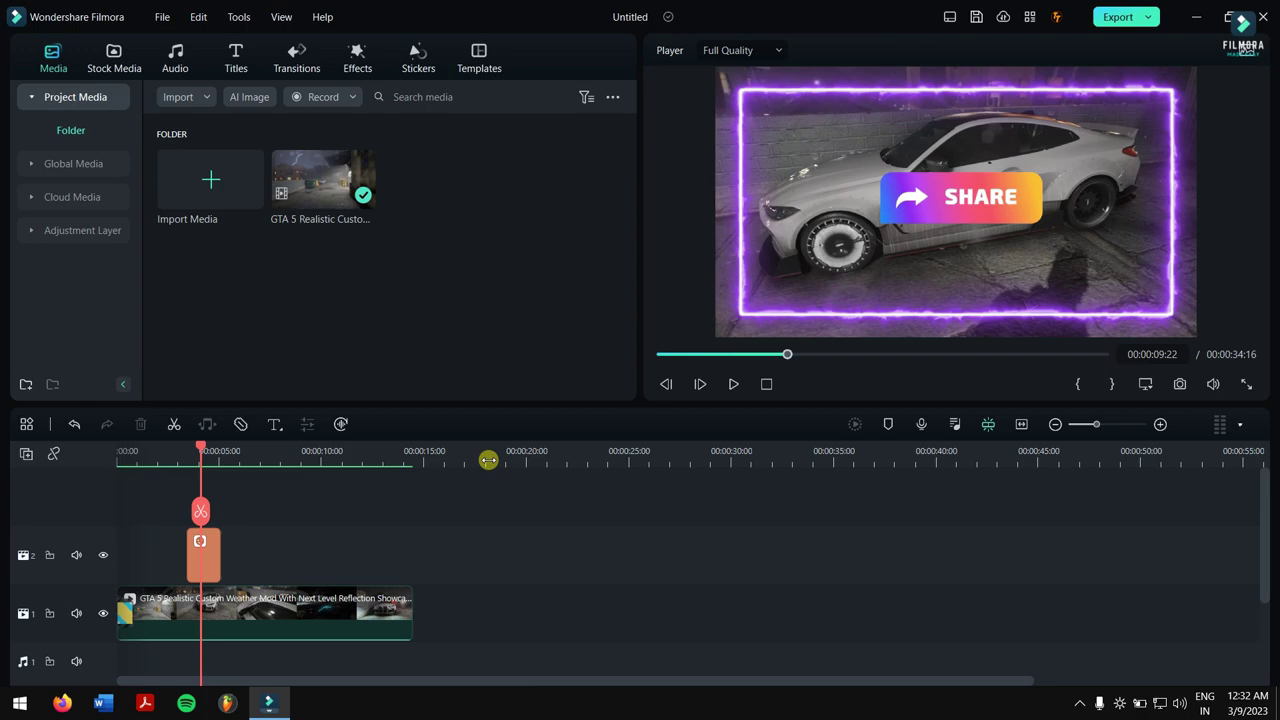
# Step: Check memory use (7.9/15.9 GB) in Task Manager's Performance view, then minimize it
pyautogui.rightClick(500, 695)
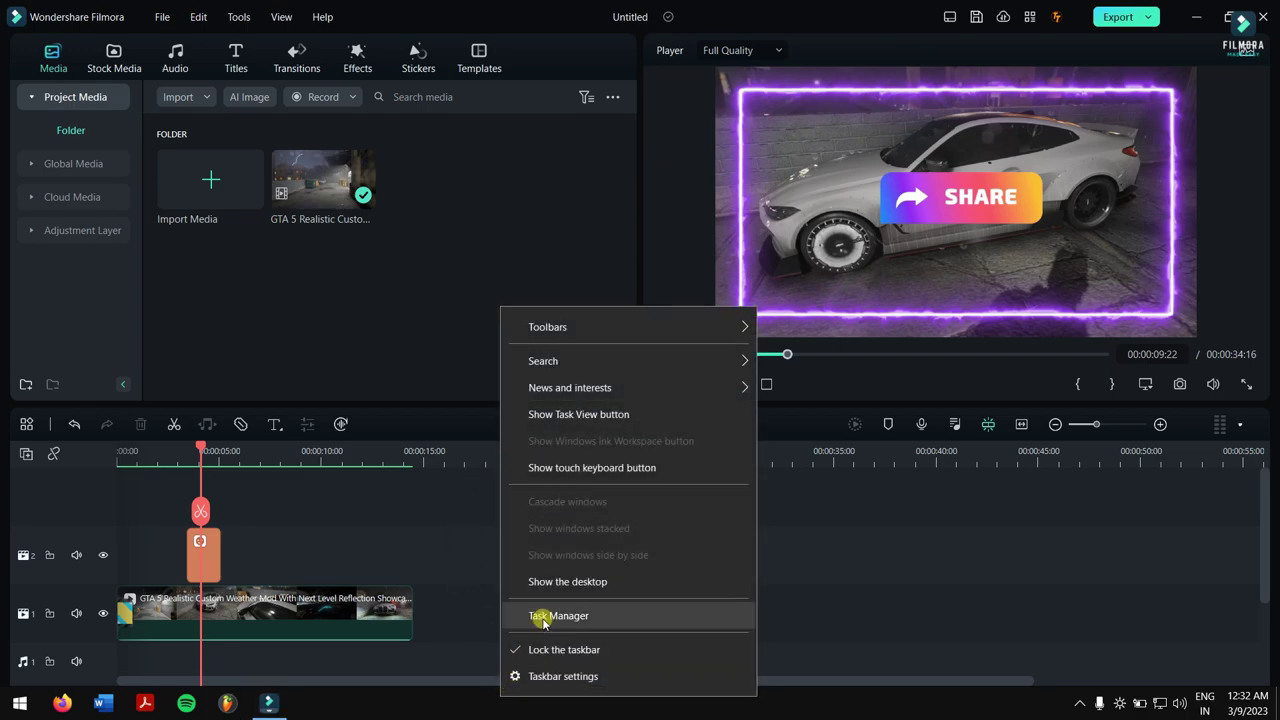
pyautogui.click(543, 618)
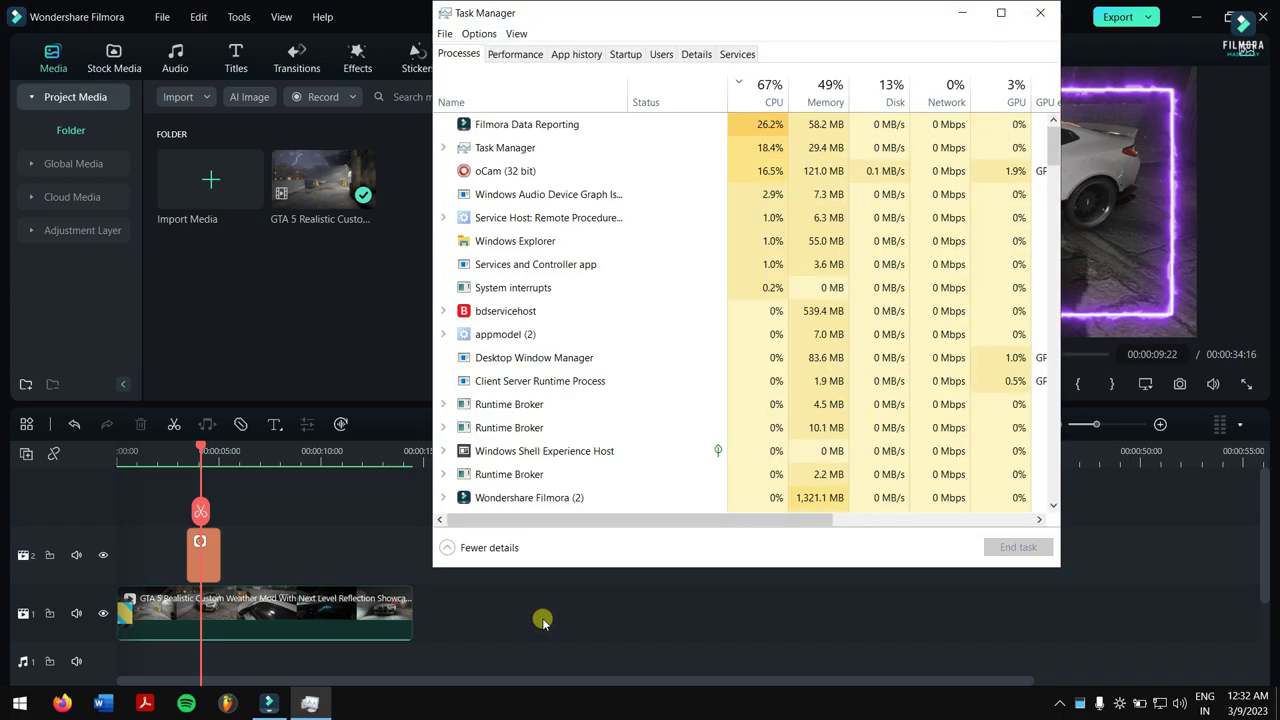
pyautogui.click(530, 55)
pyautogui.moveTo(623, 18); pyautogui.dragTo(600, 95)
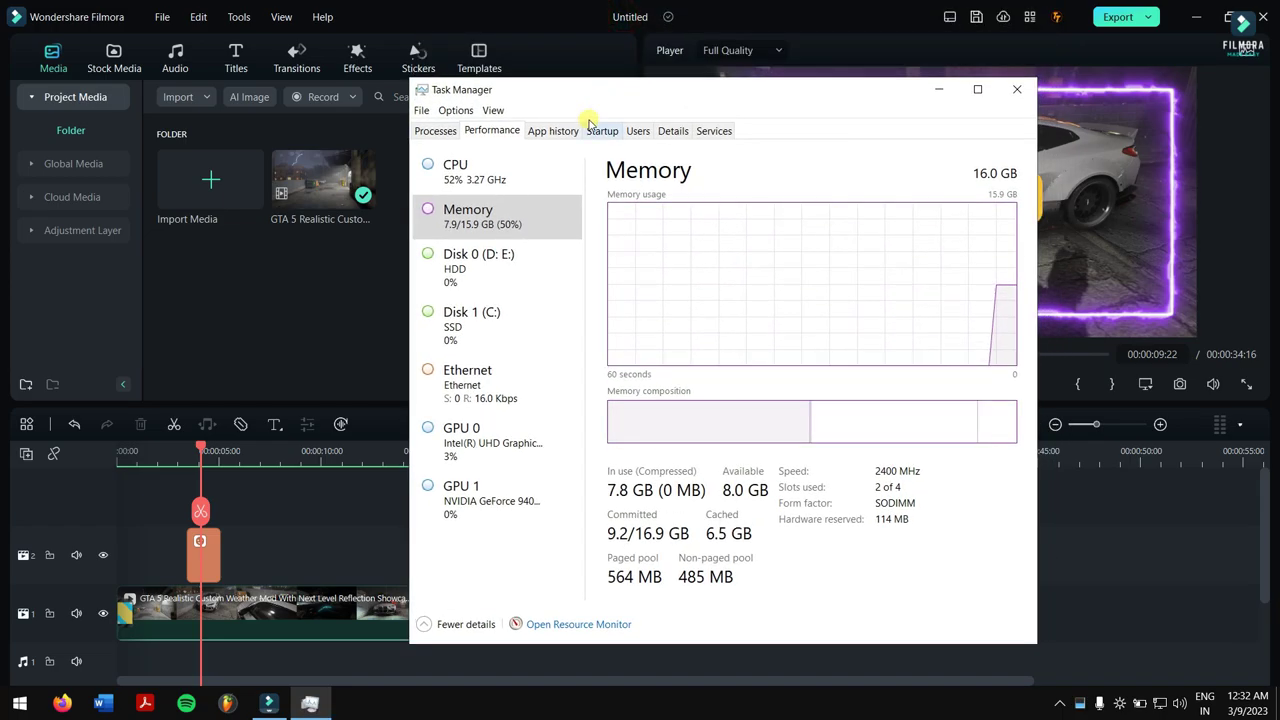
pyautogui.rightClick(624, 714)
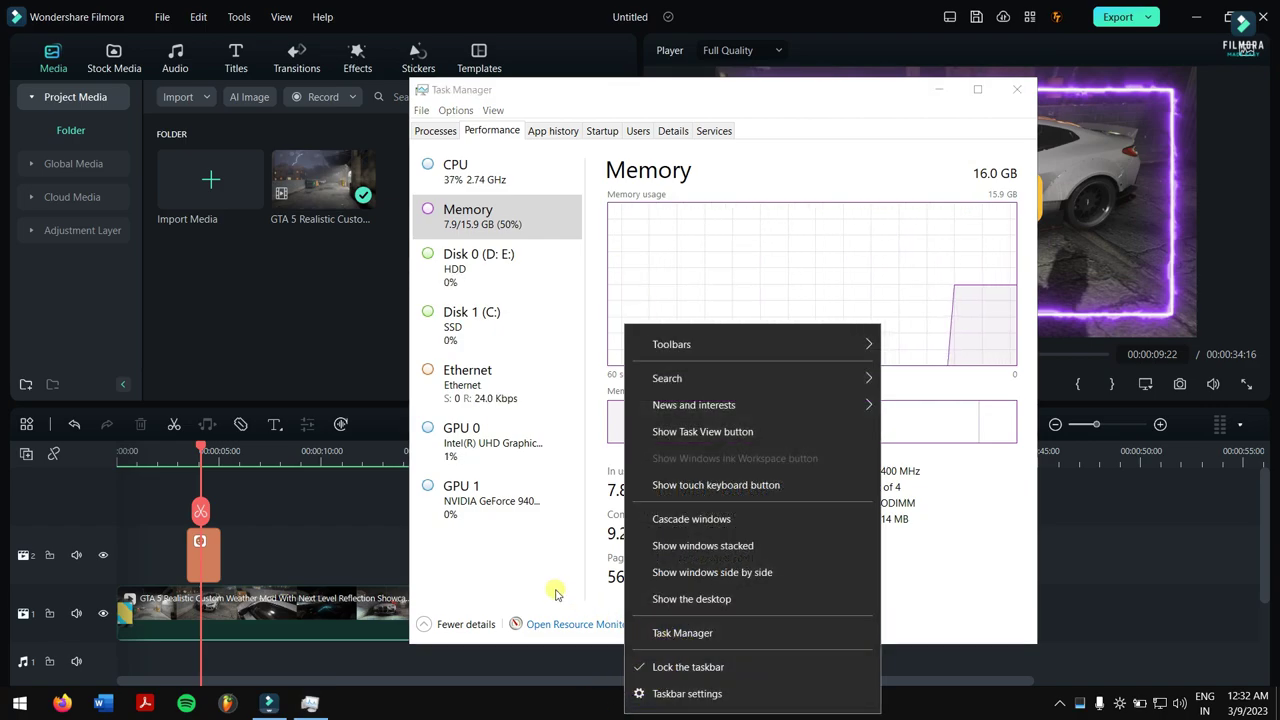
pyautogui.click(506, 132)
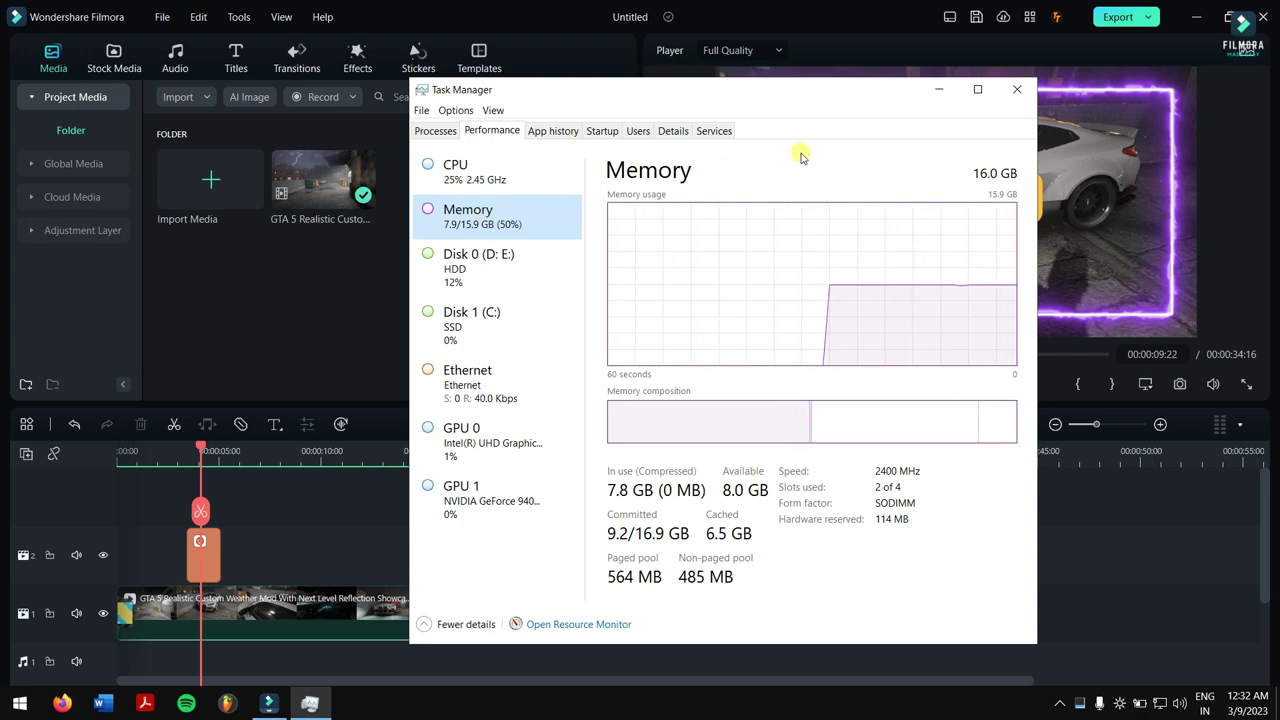
pyautogui.moveTo(820, 94); pyautogui.dragTo(800, 110)
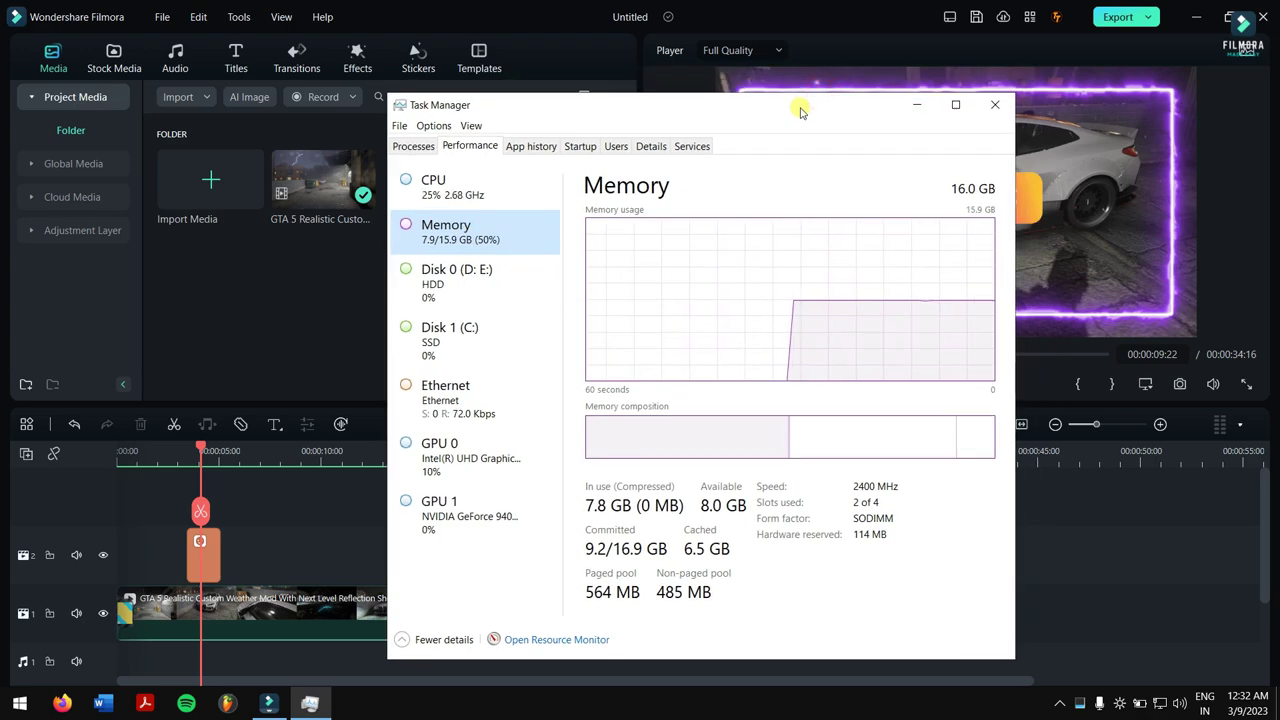
pyautogui.click(913, 104)
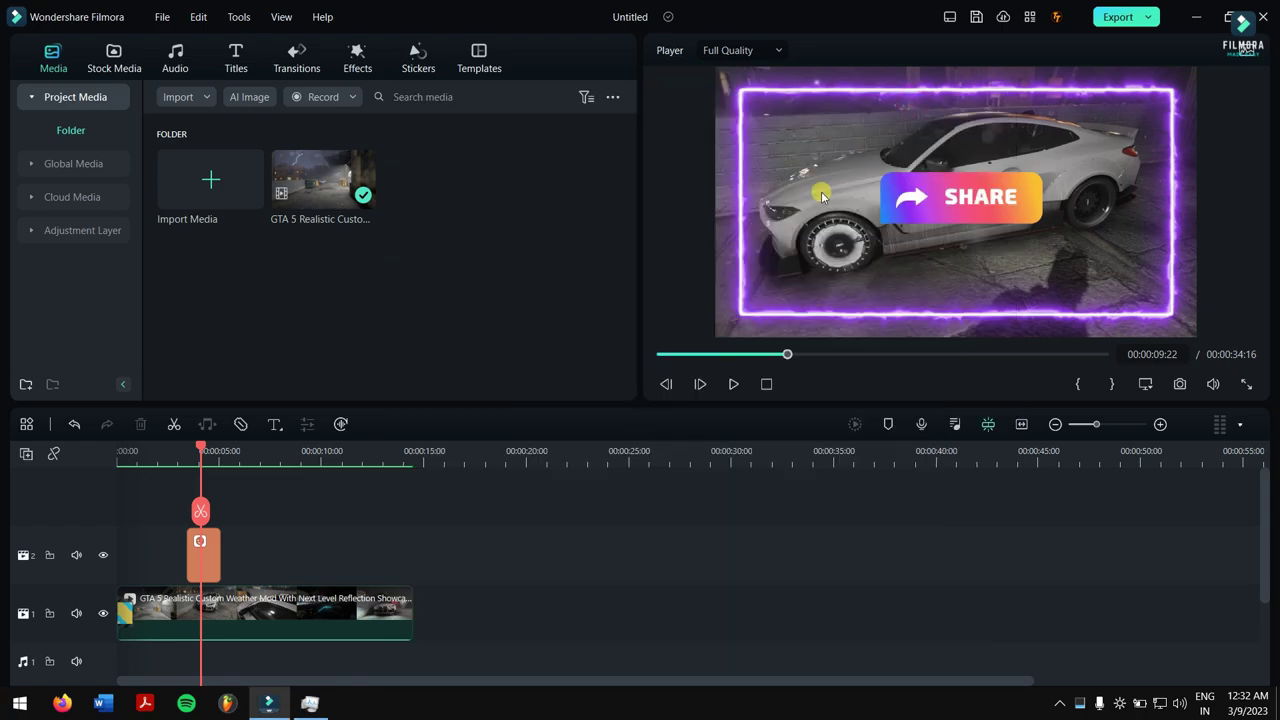
# Step: Restore the Task Manager window over Filmora, showing 7.8 GB memory in use
pyautogui.click(311, 703)
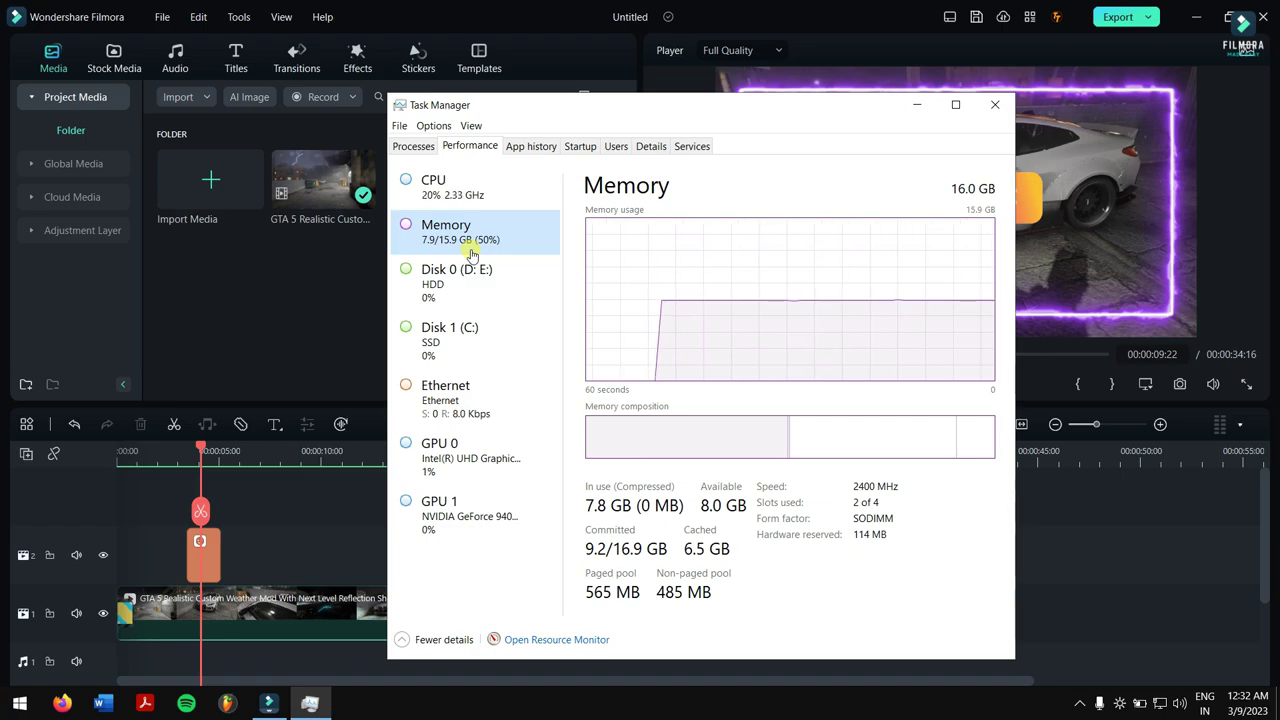
# Step: Check the running processes and memory performance, then close Task Manager
pyautogui.click(414, 146)
pyautogui.click(460, 148)
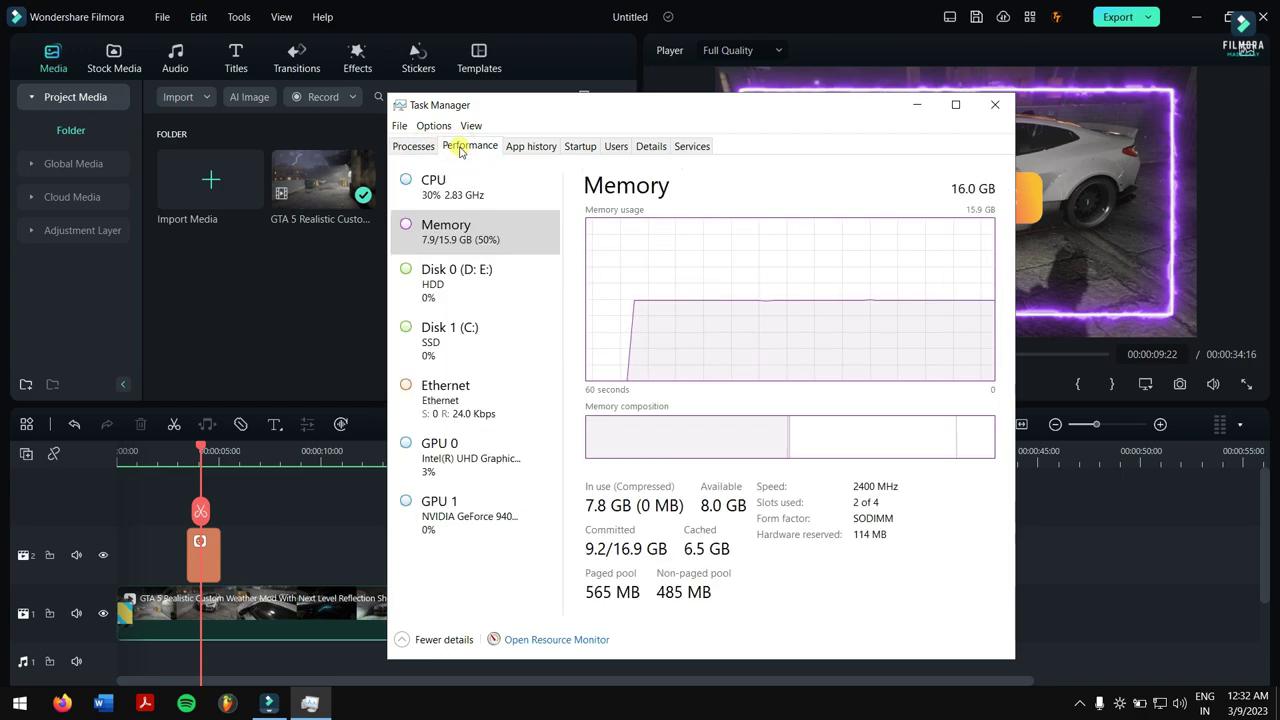
pyautogui.click(990, 107)
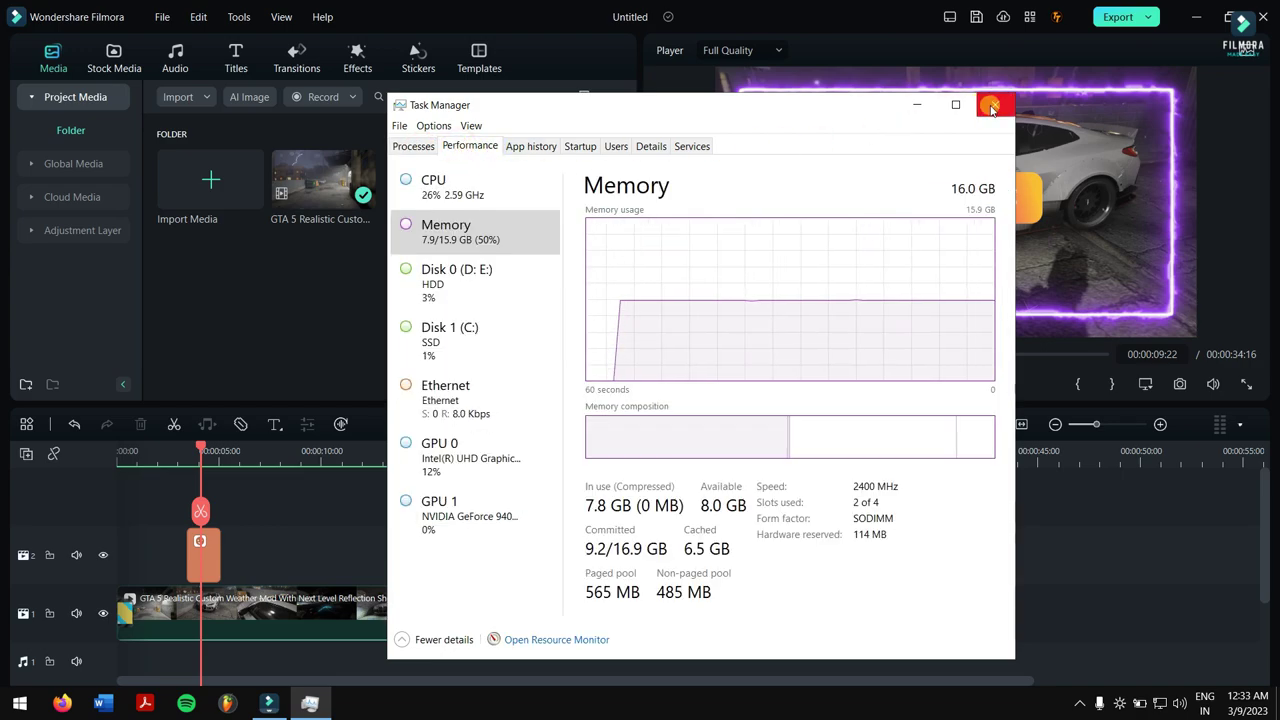